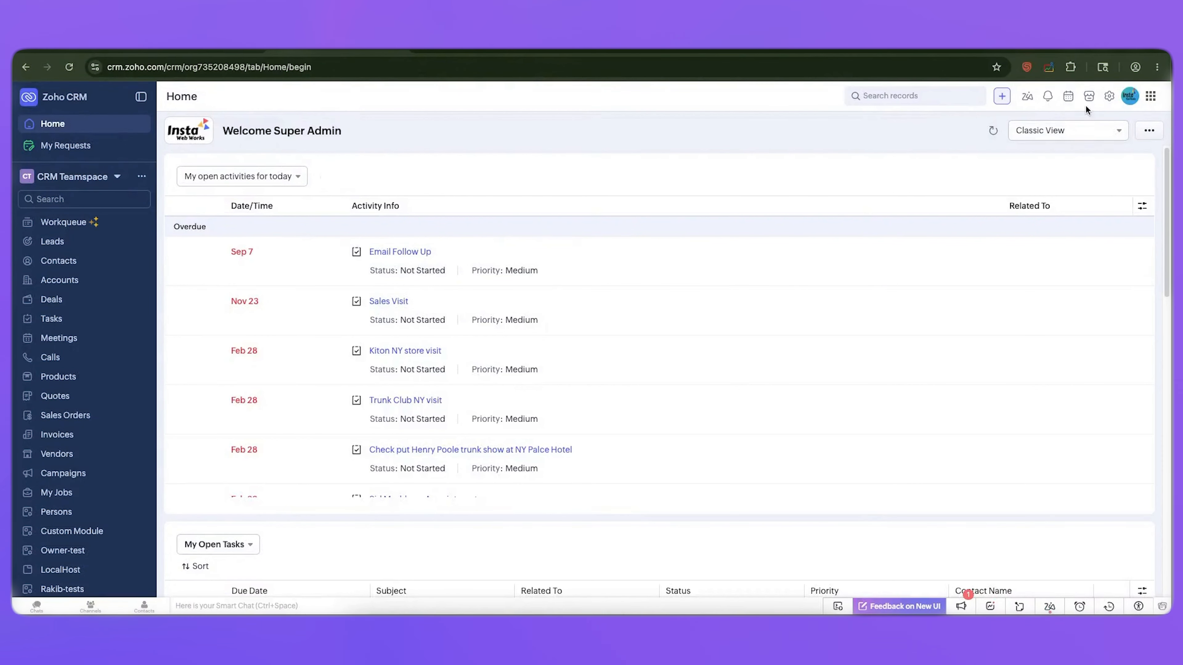
Step: Start a new workflow rule in the CRM setup with Custom Module as its module
{"action": "left_click", "coordinate": [1107, 97]}
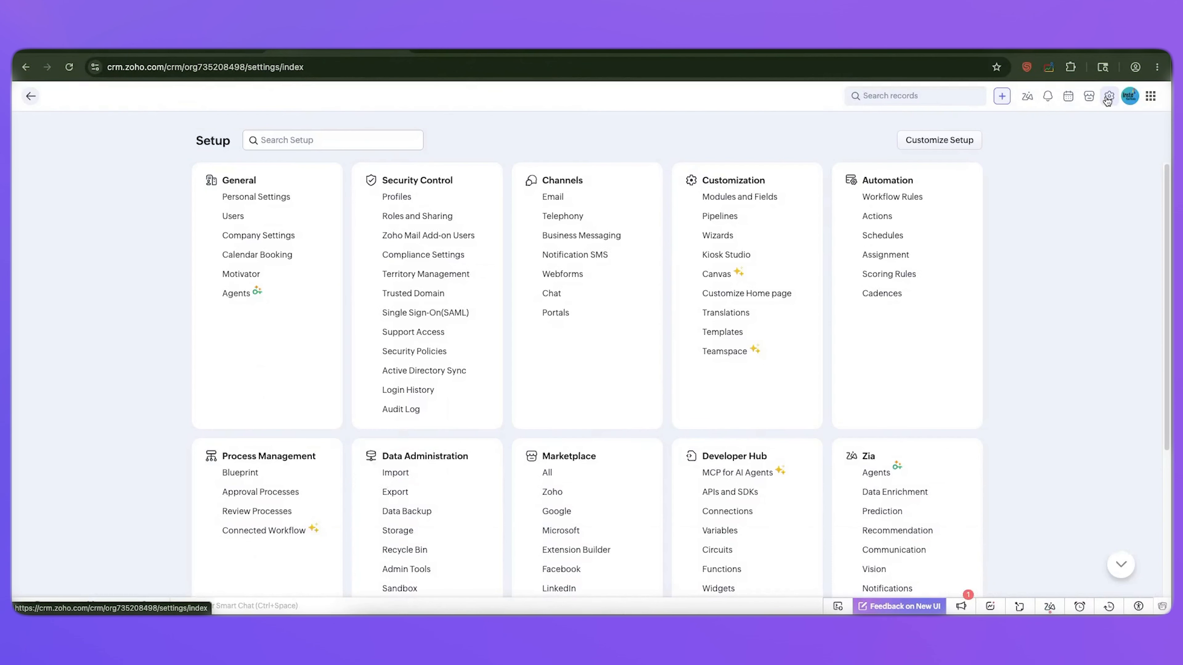
{"action": "left_click", "coordinate": [893, 202]}
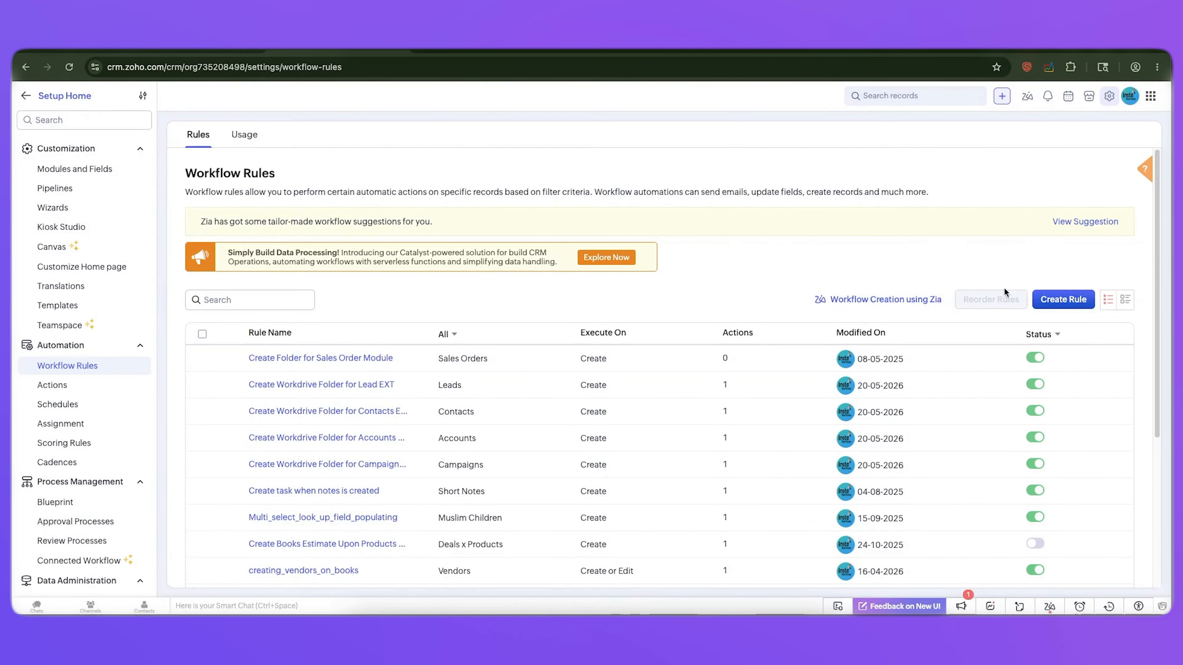
{"action": "left_click", "coordinate": [1076, 302]}
{"action": "left_click", "coordinate": [553, 139]}
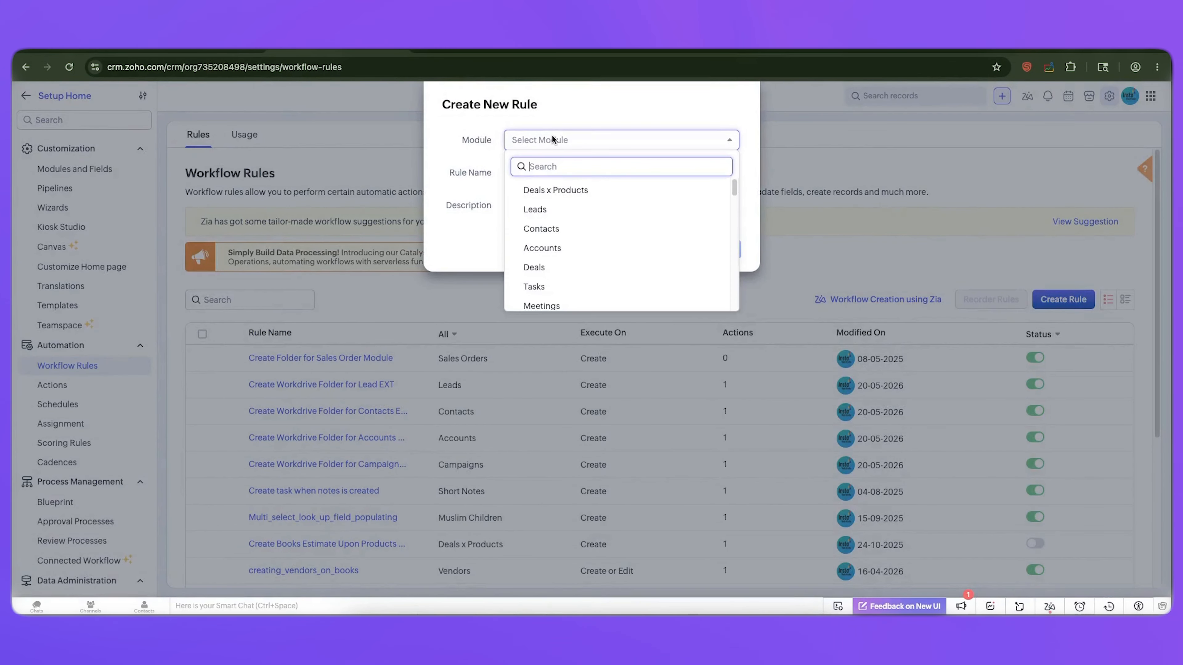
{"action": "scroll", "coordinate": [575, 228], "scroll_direction": "down", "scroll_amount": 5}
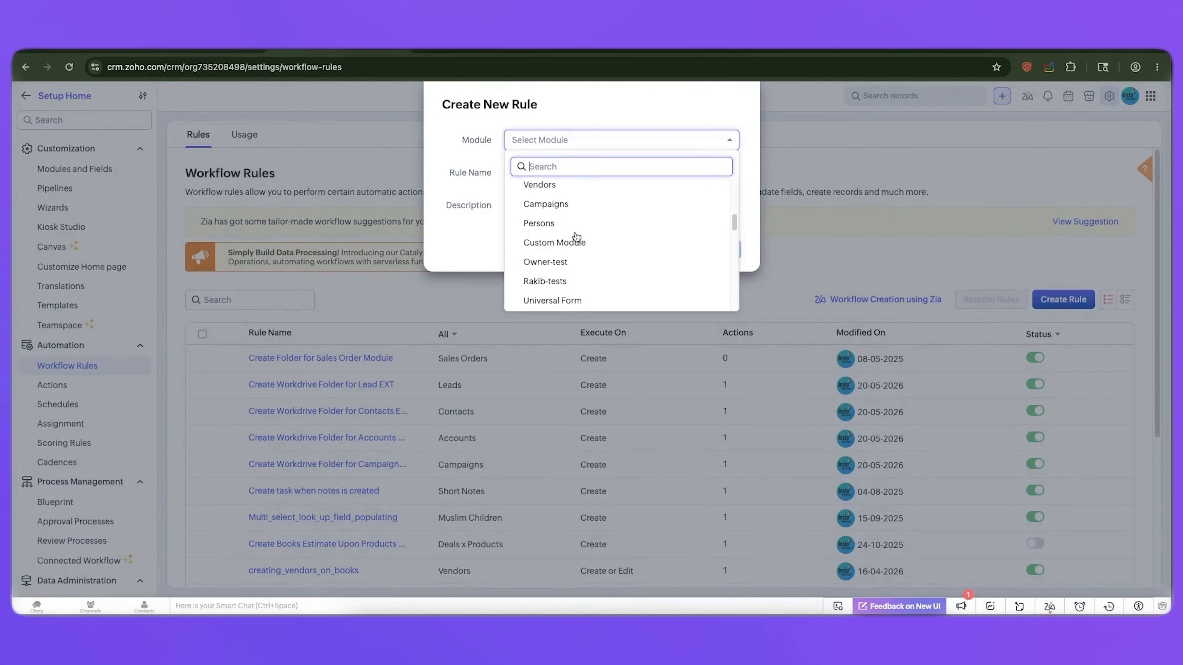
{"action": "scroll", "coordinate": [577, 237], "scroll_direction": "down", "scroll_amount": 1}
{"action": "left_click", "coordinate": [563, 233]}
Step: Name the rule "Create folder on Custom Module Create" and continue to its trigger setup
{"action": "type", "text": "Create folder on Cis"}
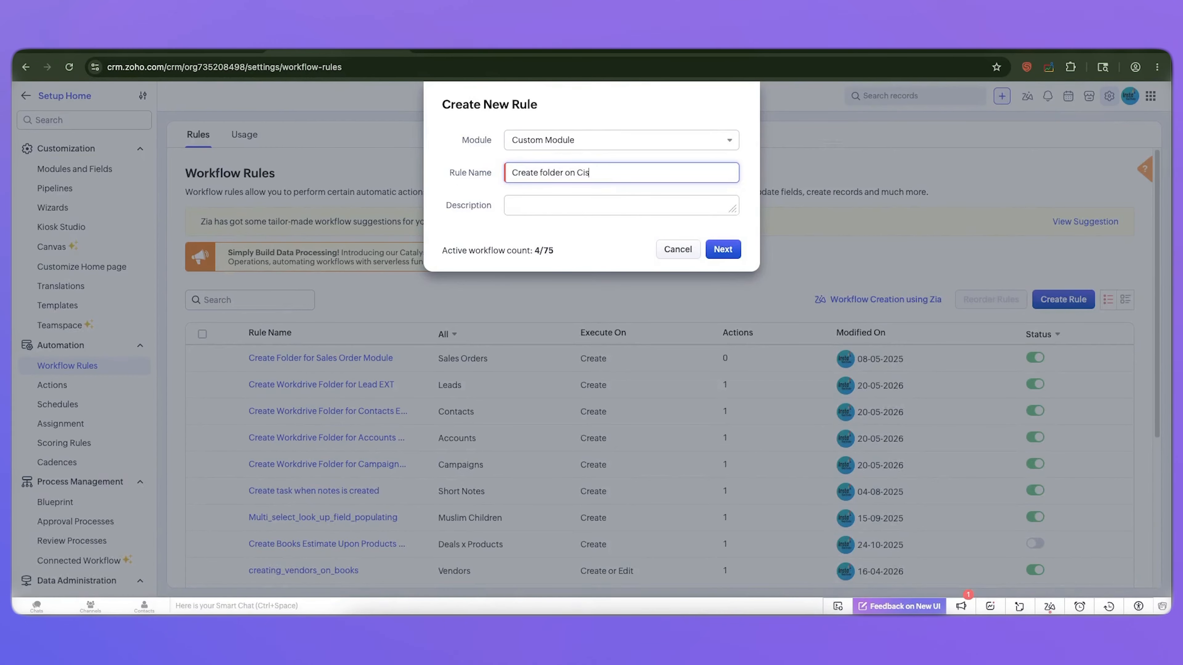
{"action": "key", "text": "BackSpace"}
{"action": "key", "text": "BackSpace"}
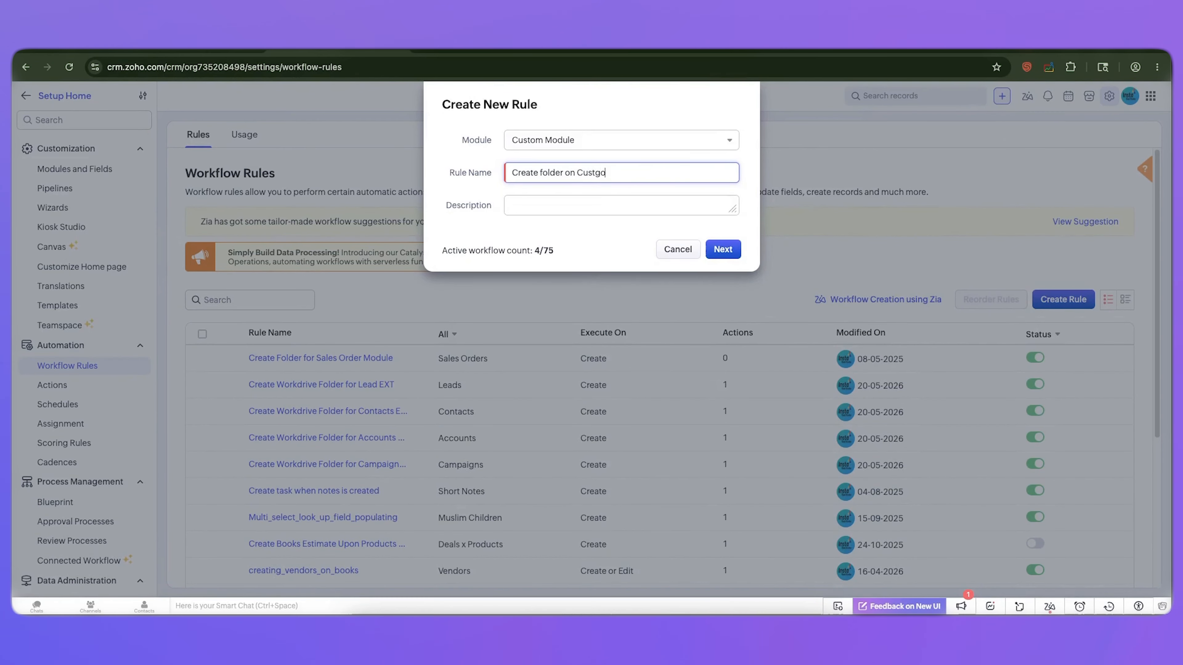
{"action": "type", "text": "om Module"}
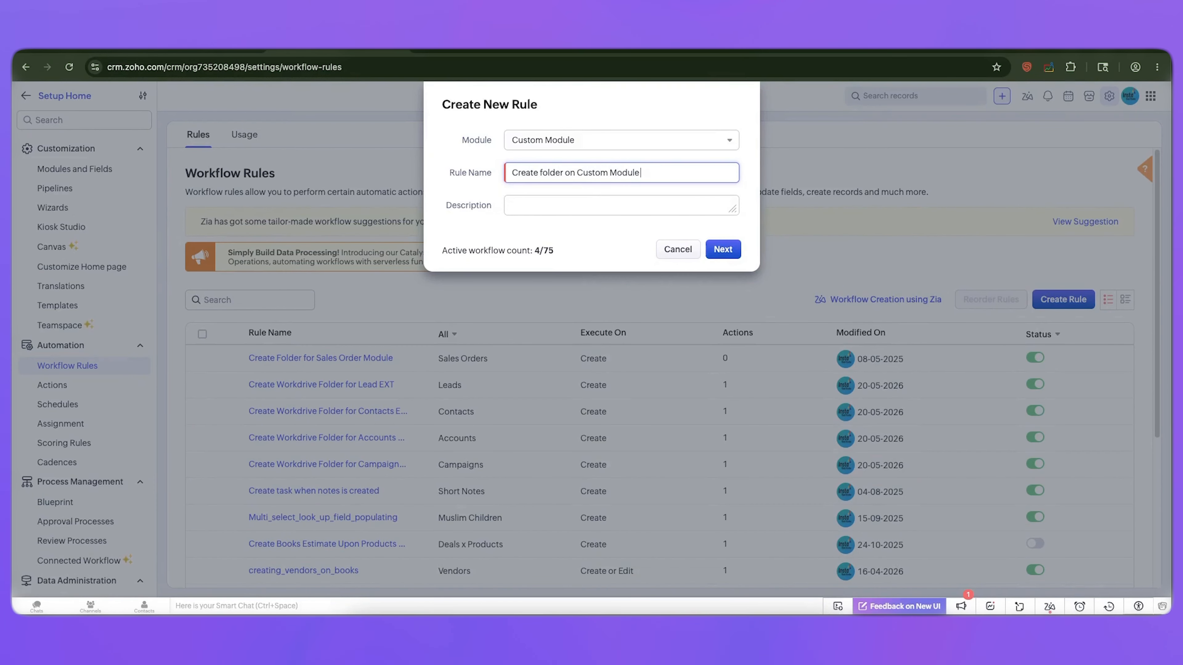
{"action": "type", "text": " Create"}
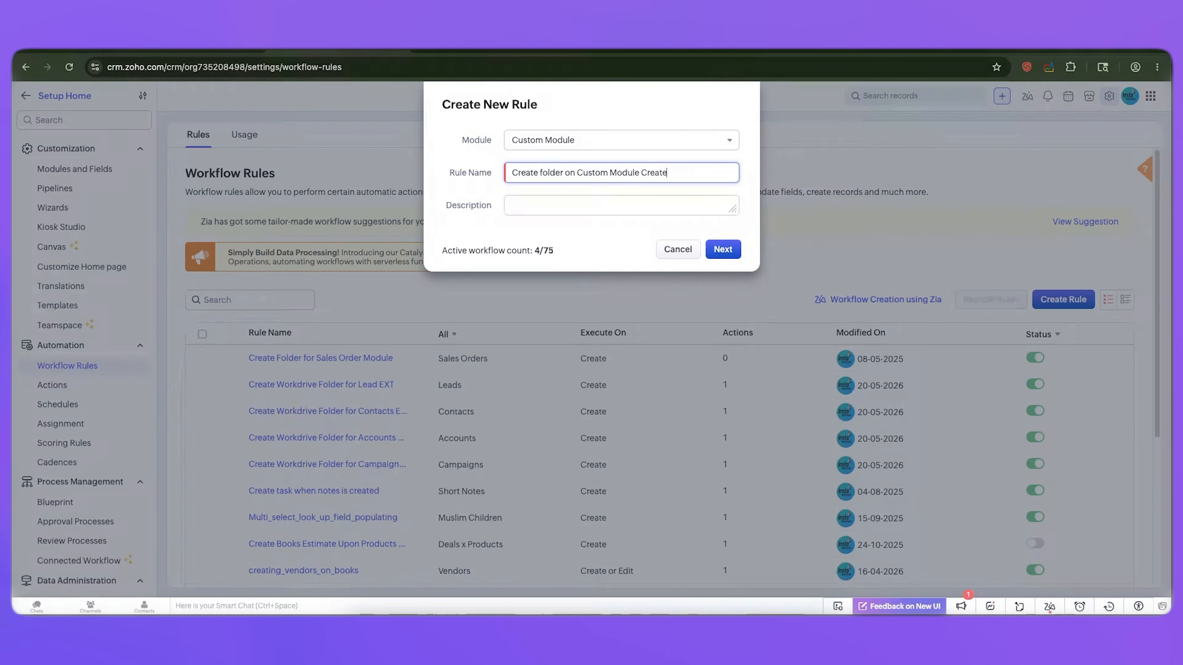
{"action": "left_click", "coordinate": [581, 240]}
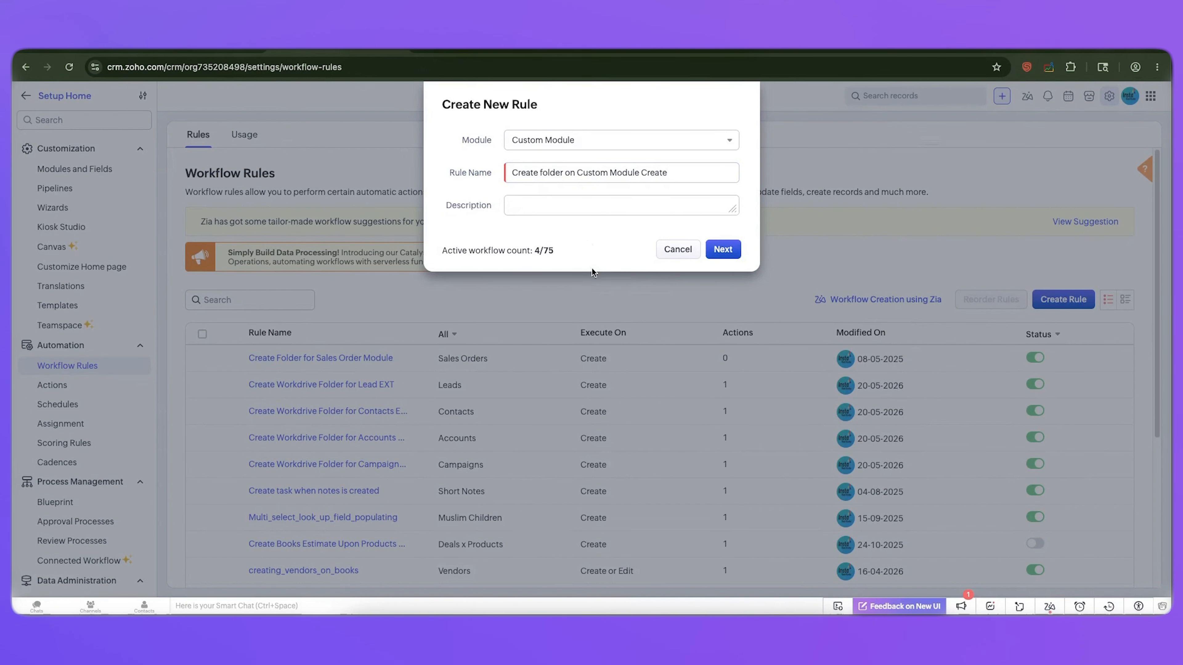
{"action": "left_click", "coordinate": [722, 250]}
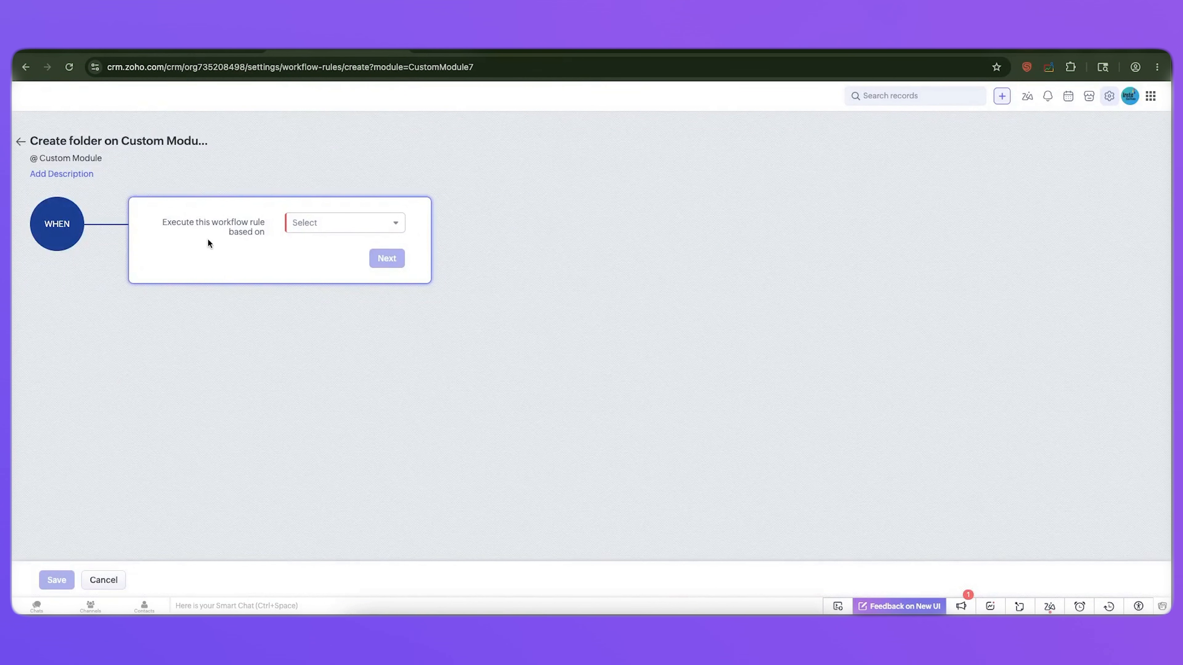
Step: Trigger the rule on the Create record action and apply it to all Custom Module records
{"action": "left_click", "coordinate": [357, 226]}
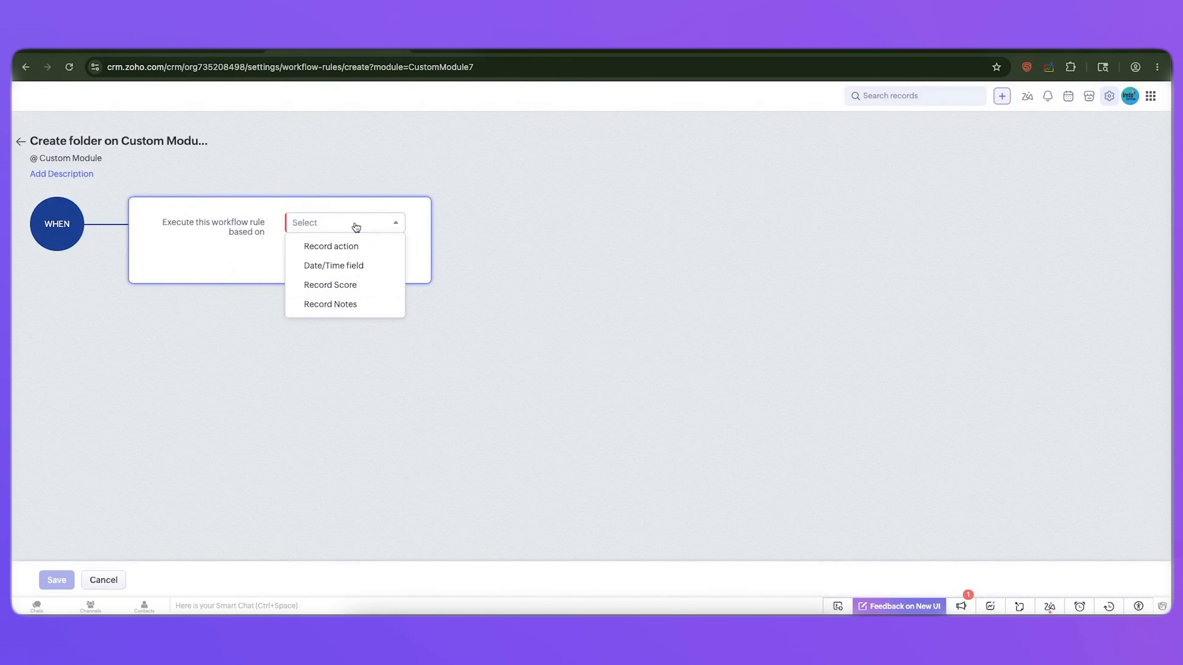
{"action": "left_click", "coordinate": [318, 247]}
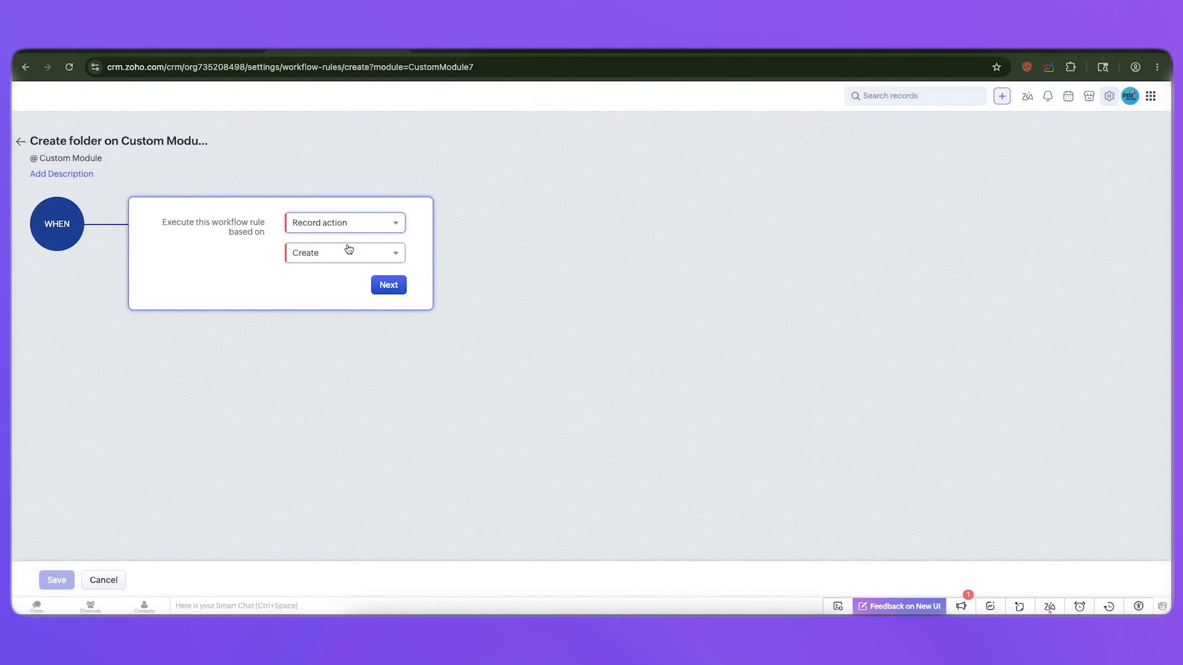
{"action": "left_click", "coordinate": [386, 289]}
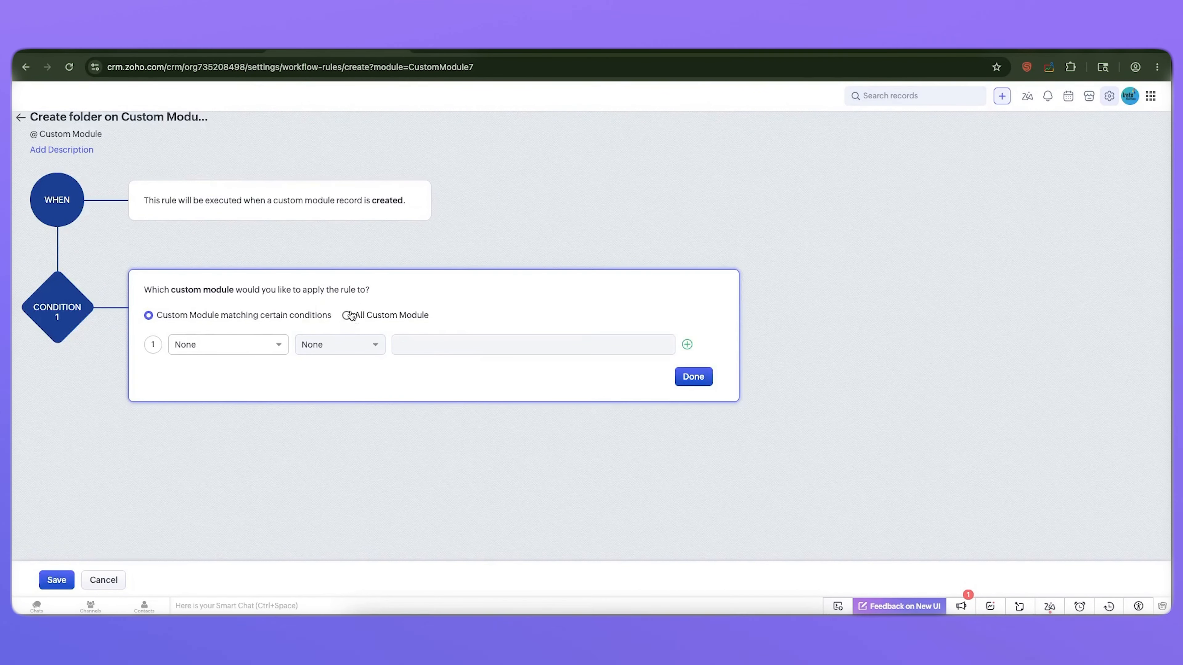
{"action": "left_click", "coordinate": [378, 317]}
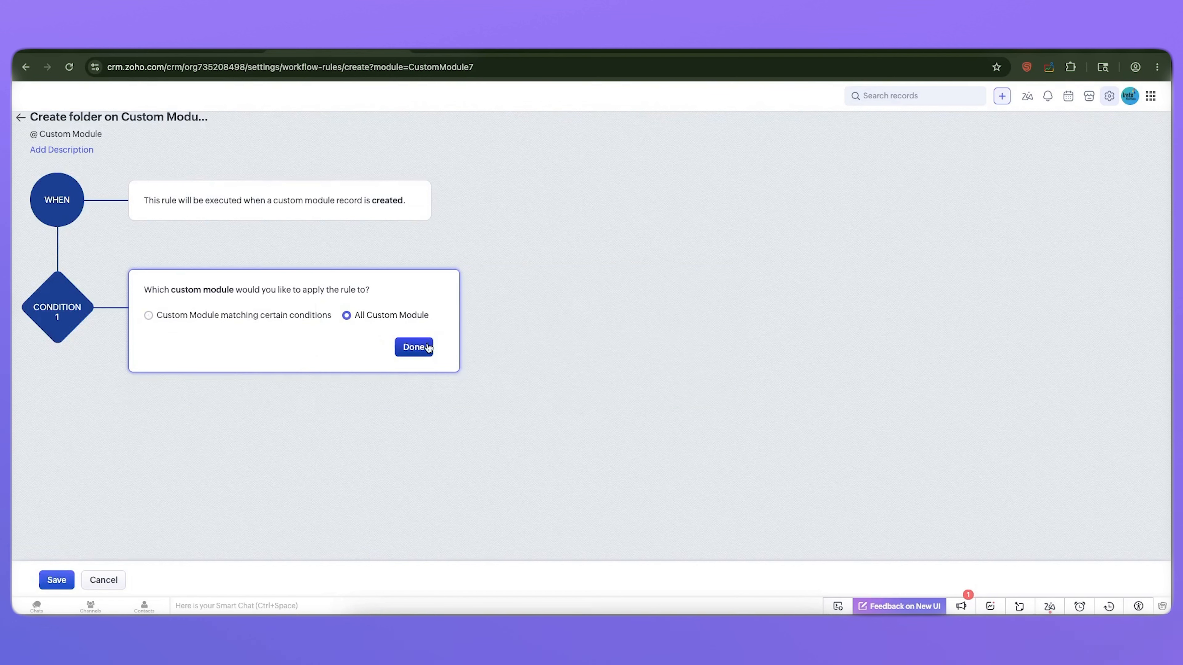
{"action": "left_click", "coordinate": [412, 348]}
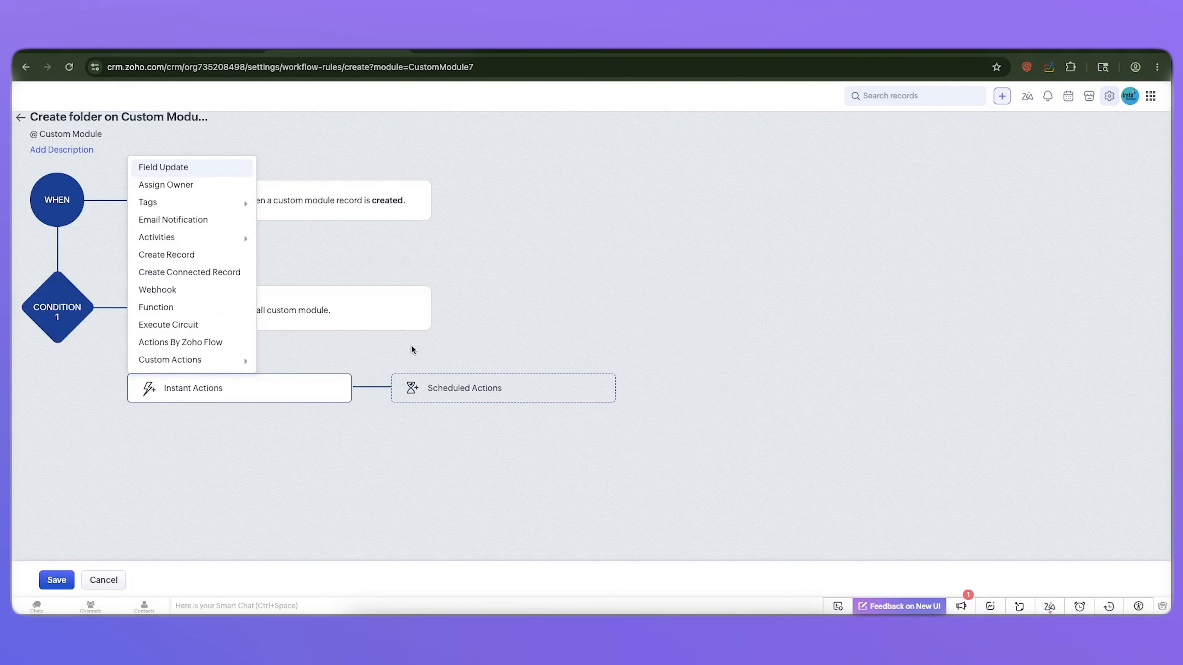
Step: Add the custom instant action Create Workdrive Setting(easyworkdrive) with the Create Workdrive Folder option
{"action": "mouse_move", "coordinate": [153, 368]}
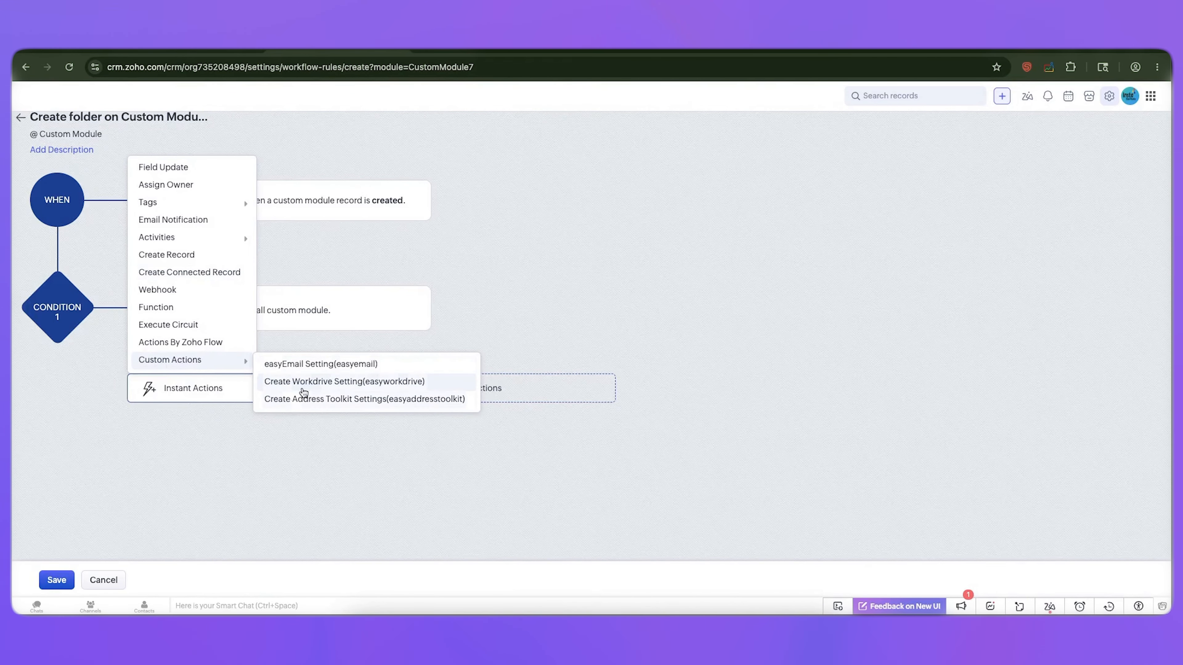
{"action": "left_click", "coordinate": [367, 382]}
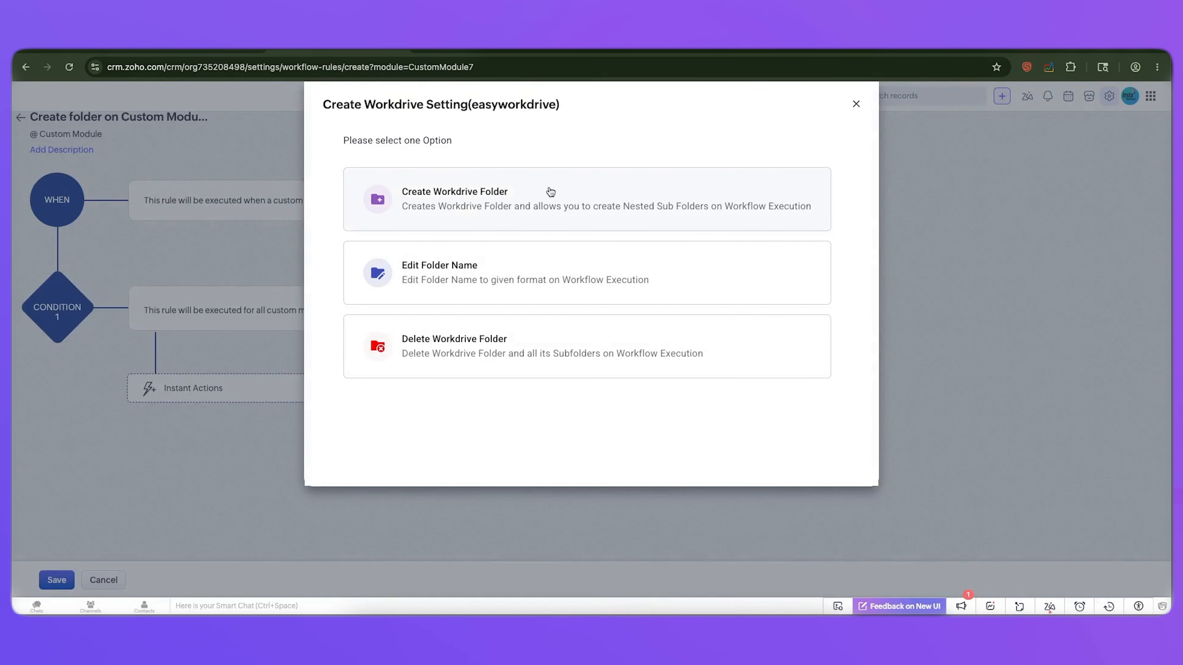
{"action": "left_click", "coordinate": [475, 201]}
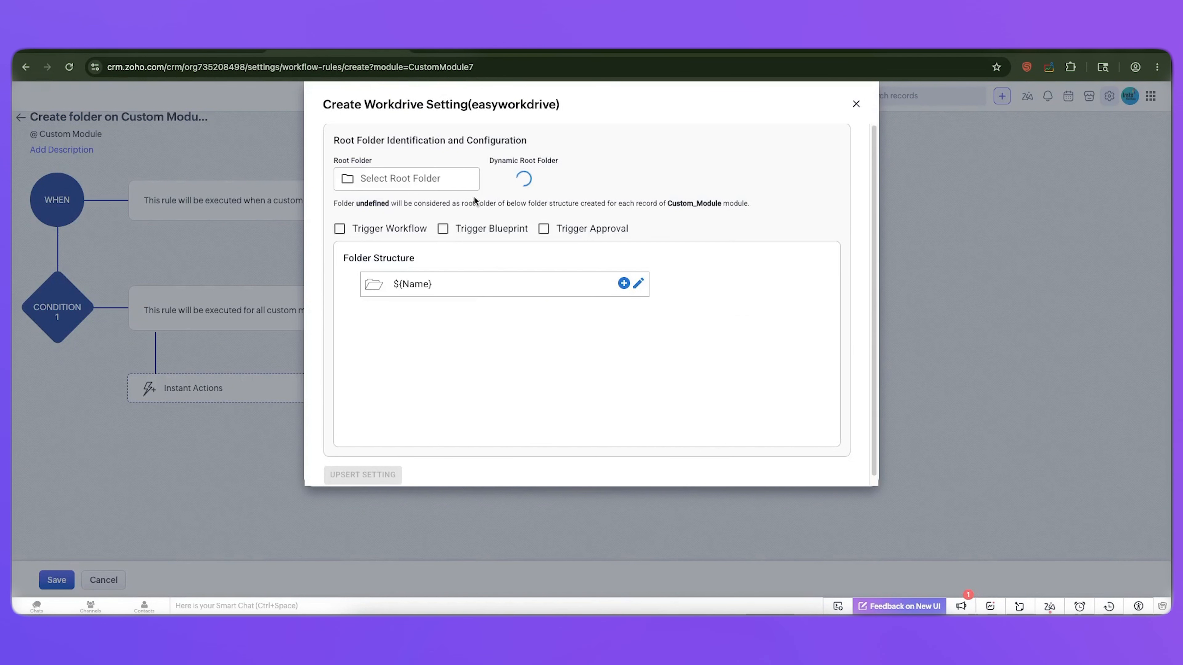
Step: Choose the demo4instawebworkscom workspace and the Easy Workdrive team folder as the location of the root folder
{"action": "left_click", "coordinate": [419, 188]}
{"action": "left_click", "coordinate": [440, 326]}
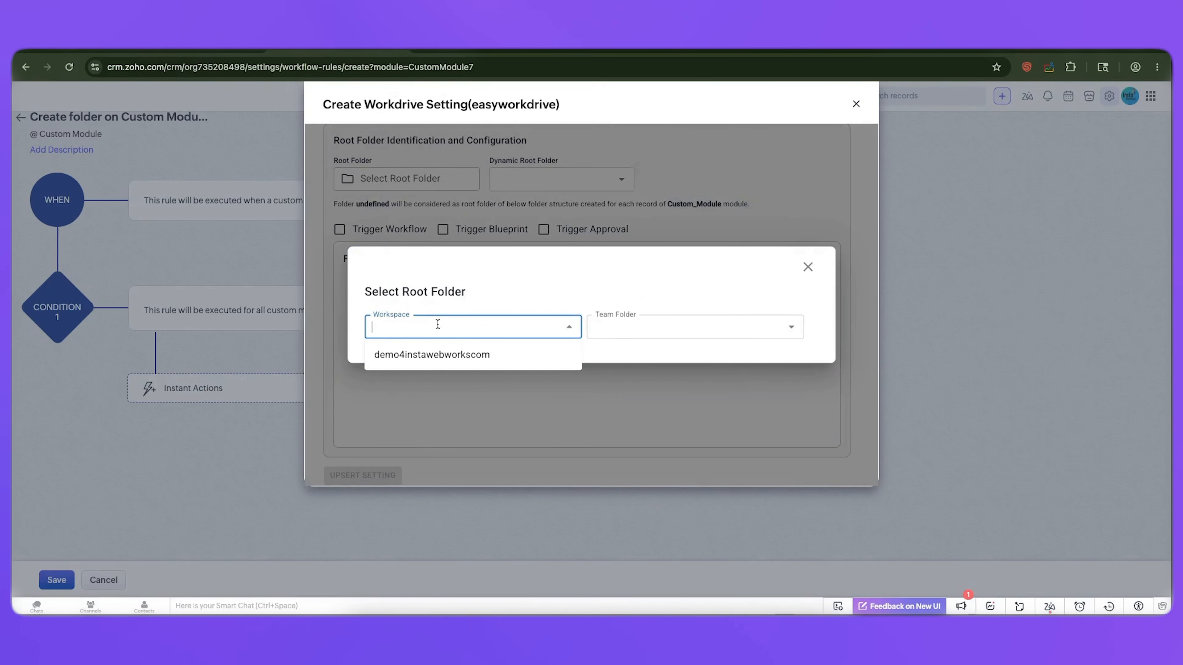
{"action": "left_click", "coordinate": [449, 355]}
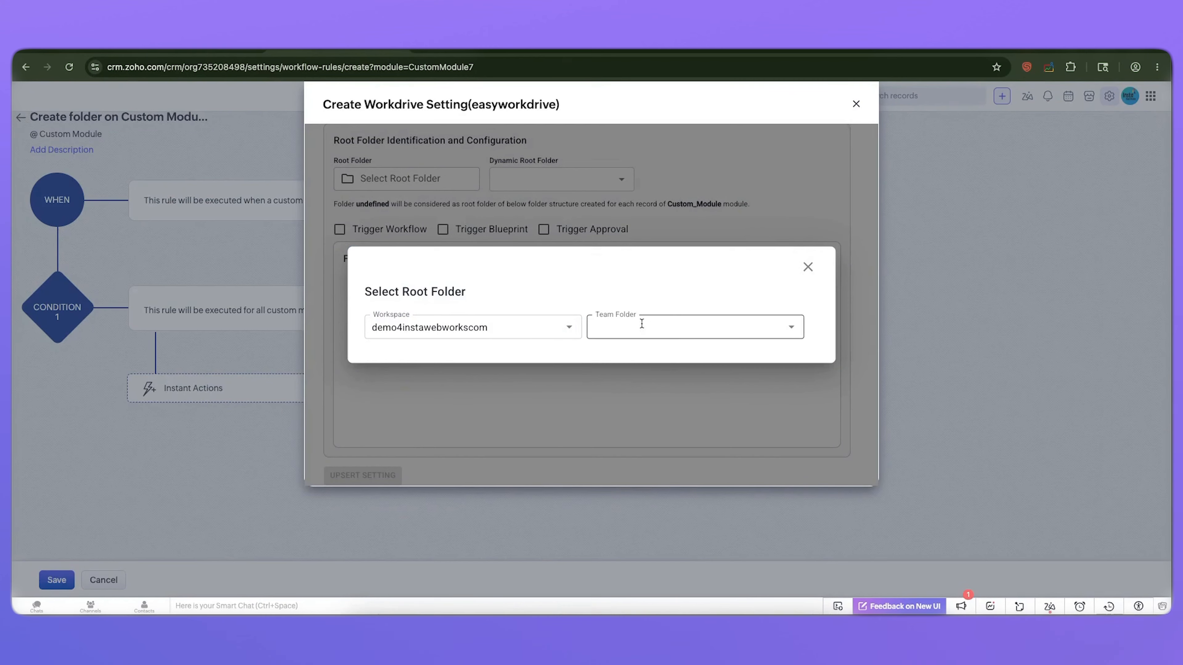
{"action": "left_click", "coordinate": [659, 327]}
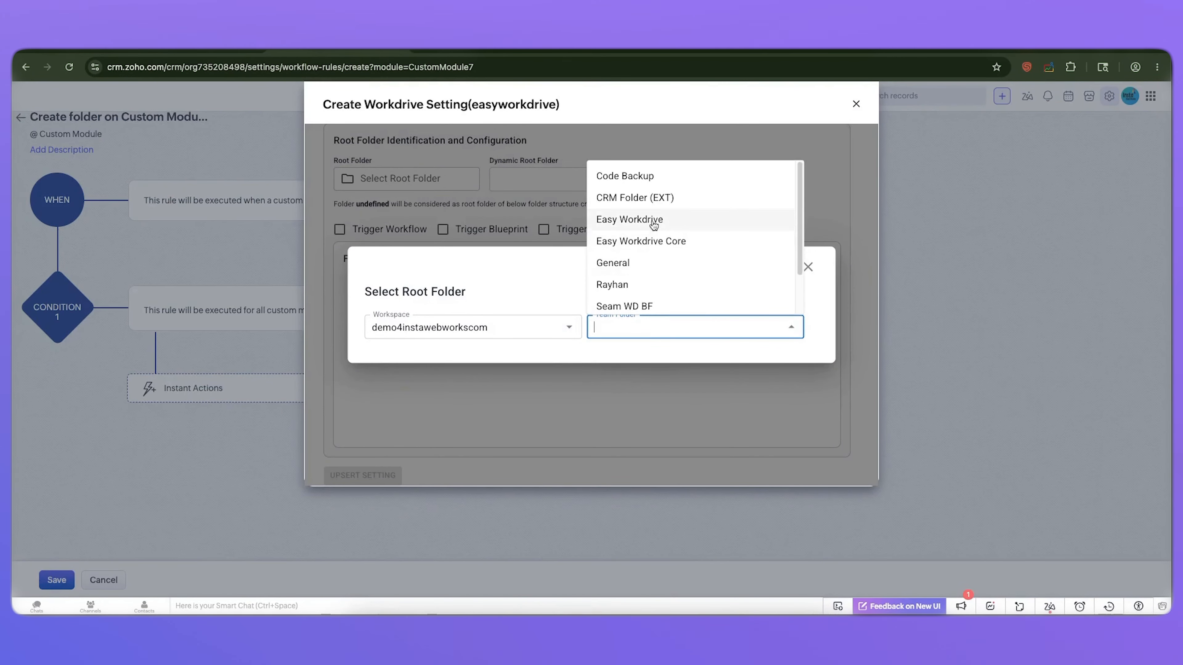
{"action": "left_click", "coordinate": [632, 226]}
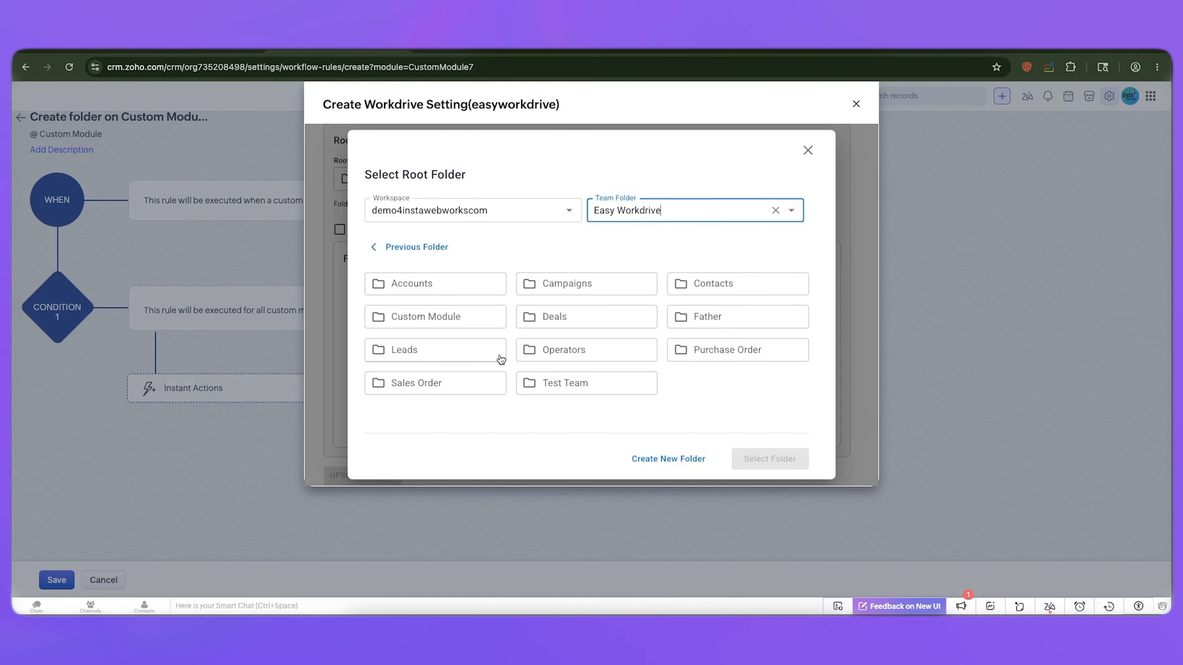
Step: Create a new folder named "Custom Module" inside the Easy Workdrive team folder
{"action": "left_click", "coordinate": [647, 460]}
{"action": "left_click", "coordinate": [481, 316]}
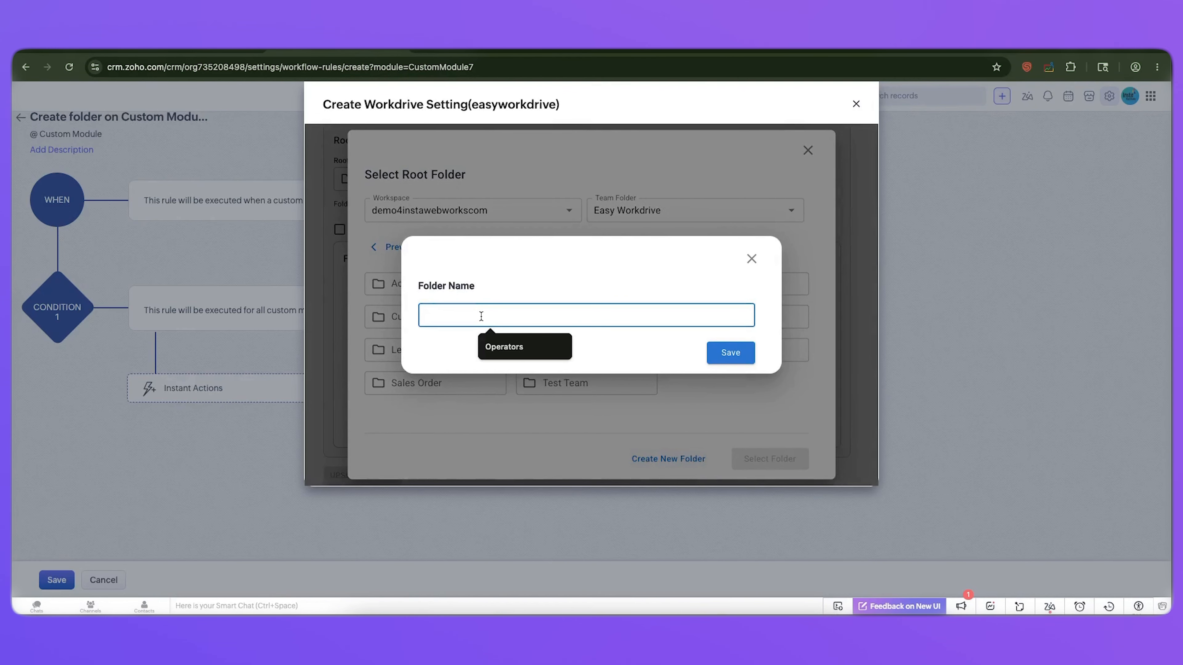
{"action": "type", "text": "Custom Module"}
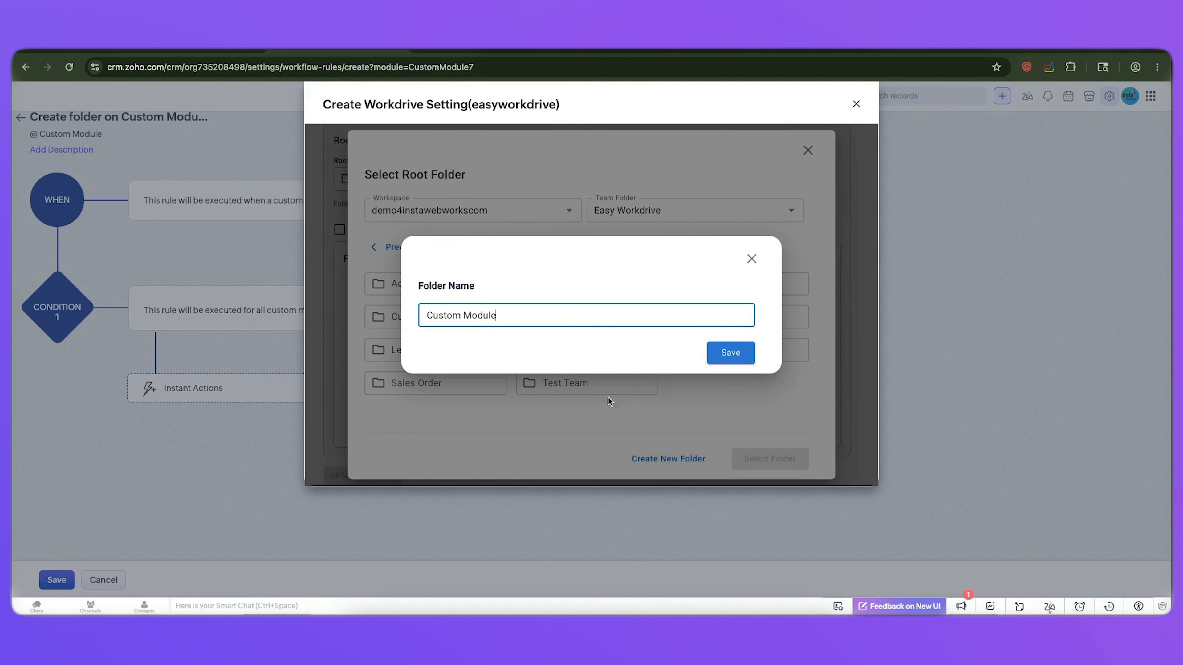
{"action": "left_click", "coordinate": [720, 358]}
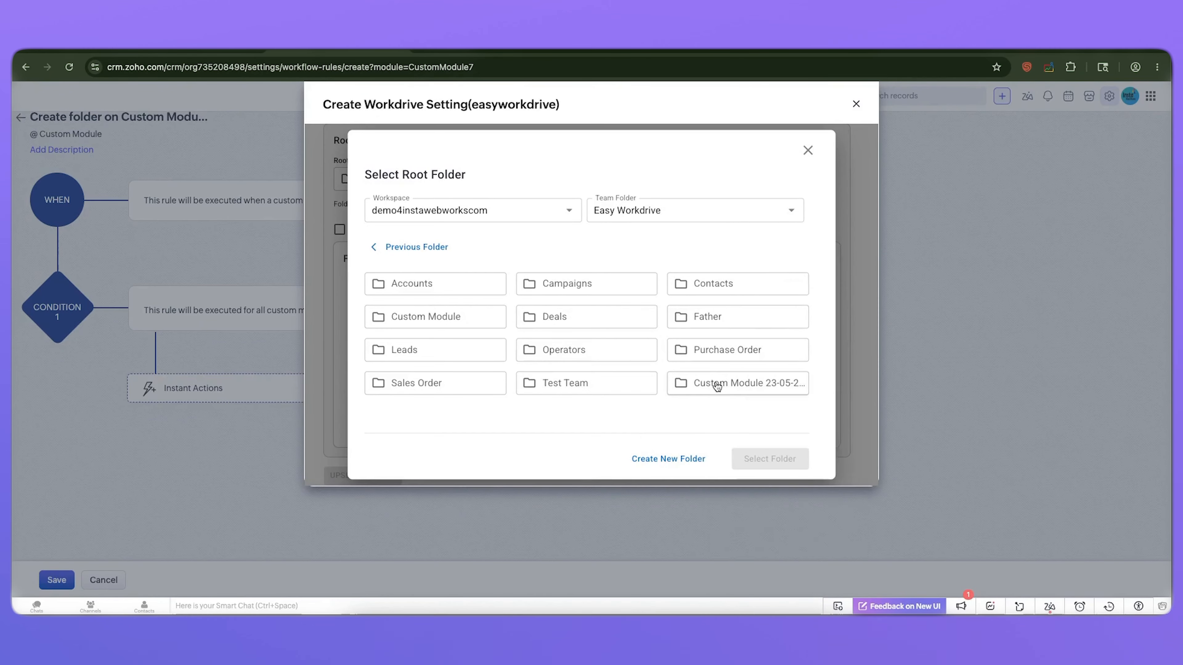
Step: Set the newly created Custom Module folder as the root folder
{"action": "right_click", "coordinate": [703, 384]}
{"action": "key", "text": "Escape"}
{"action": "left_click", "coordinate": [702, 394]}
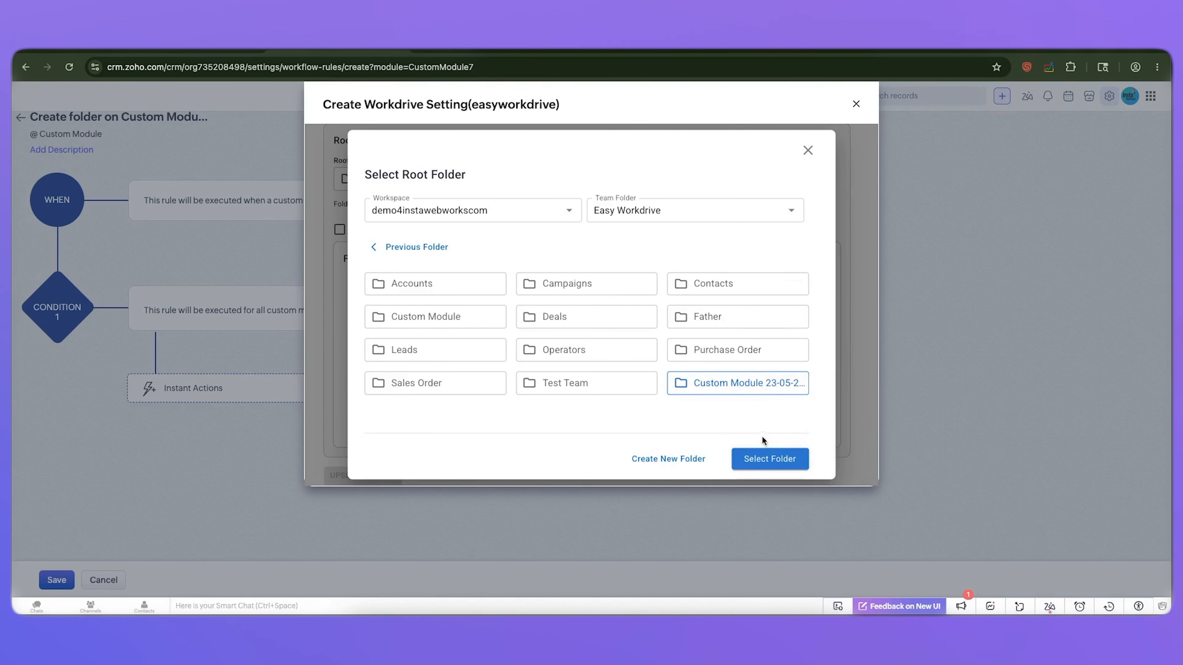
{"action": "left_click", "coordinate": [774, 460]}
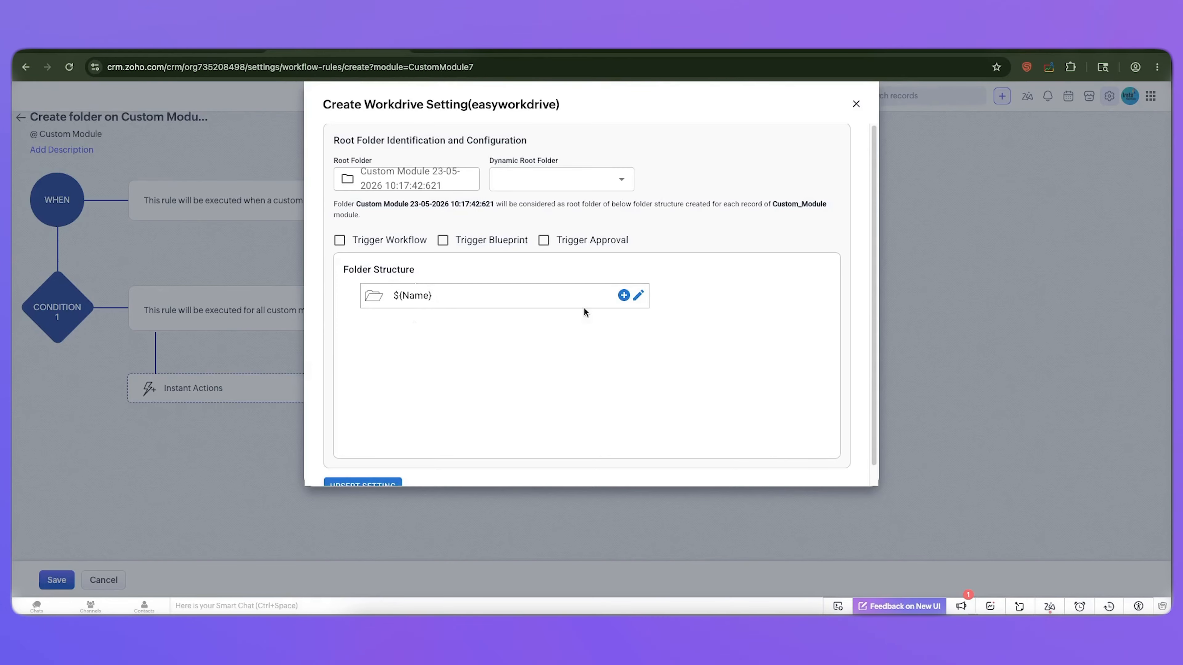
Step: Open the settings of the ${Name} folder in the folder structure and clear its folder name
{"action": "left_click", "coordinate": [639, 296]}
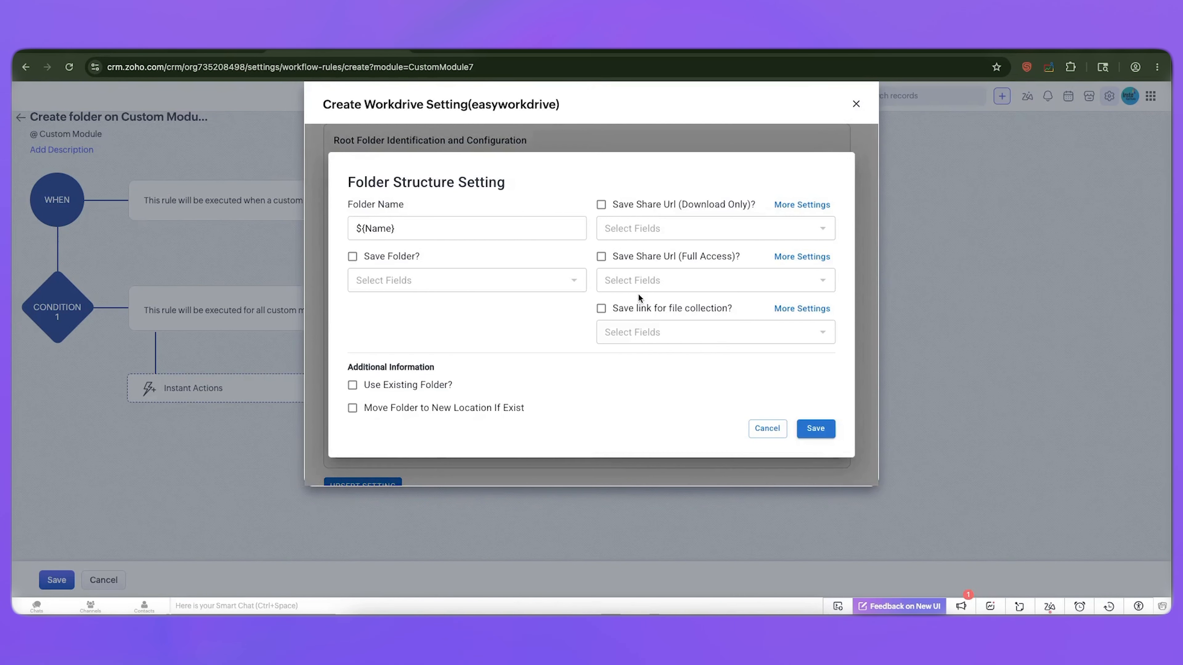
{"action": "left_click", "coordinate": [412, 226]}
{"action": "left_click_drag", "start_coordinate": [420, 230], "coordinate": [347, 233]}
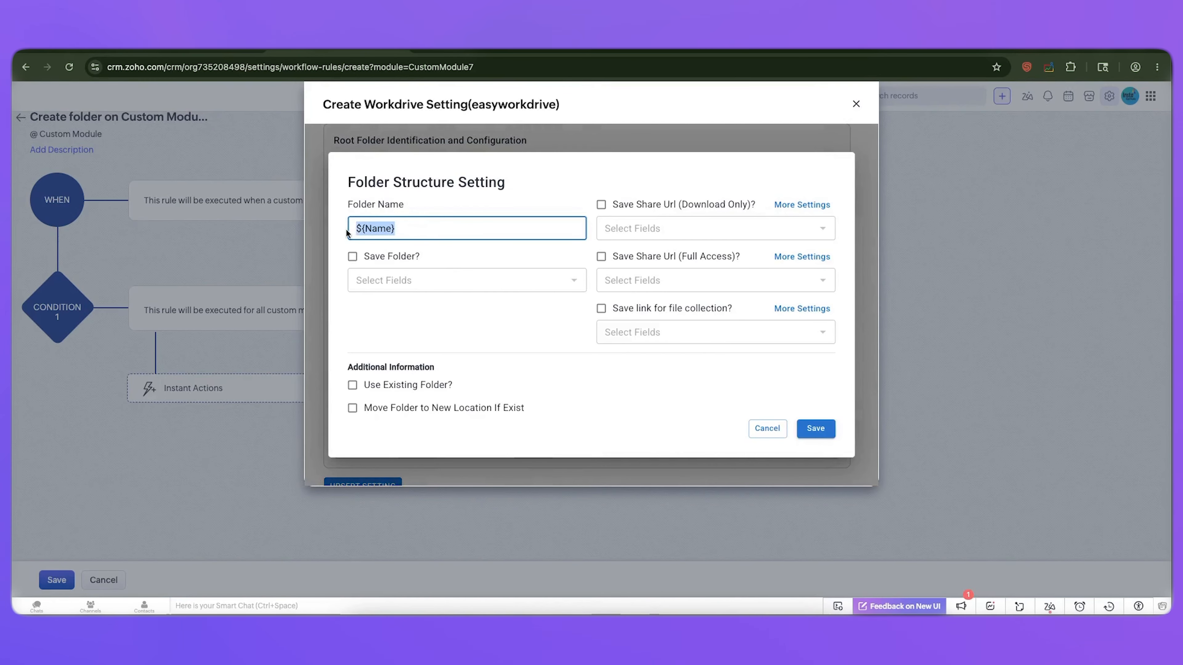
{"action": "key", "text": "BackSpace"}
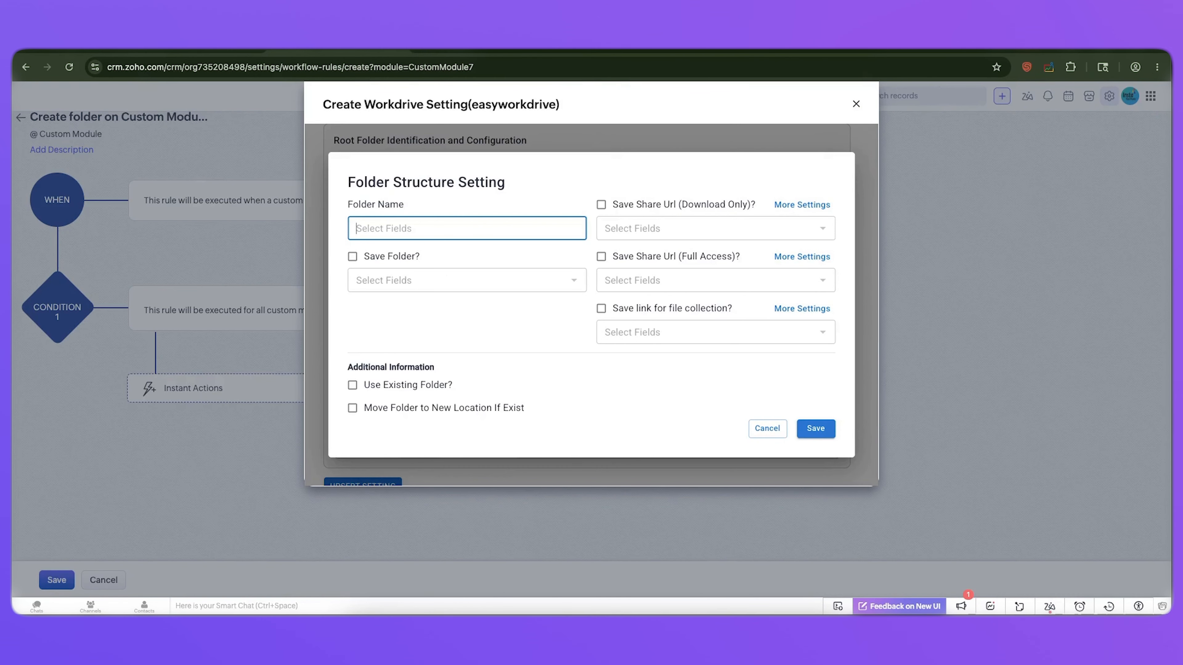
Step: Set the folder name to the Custom Module Record Name field
{"action": "key", "text": "shift+3"}
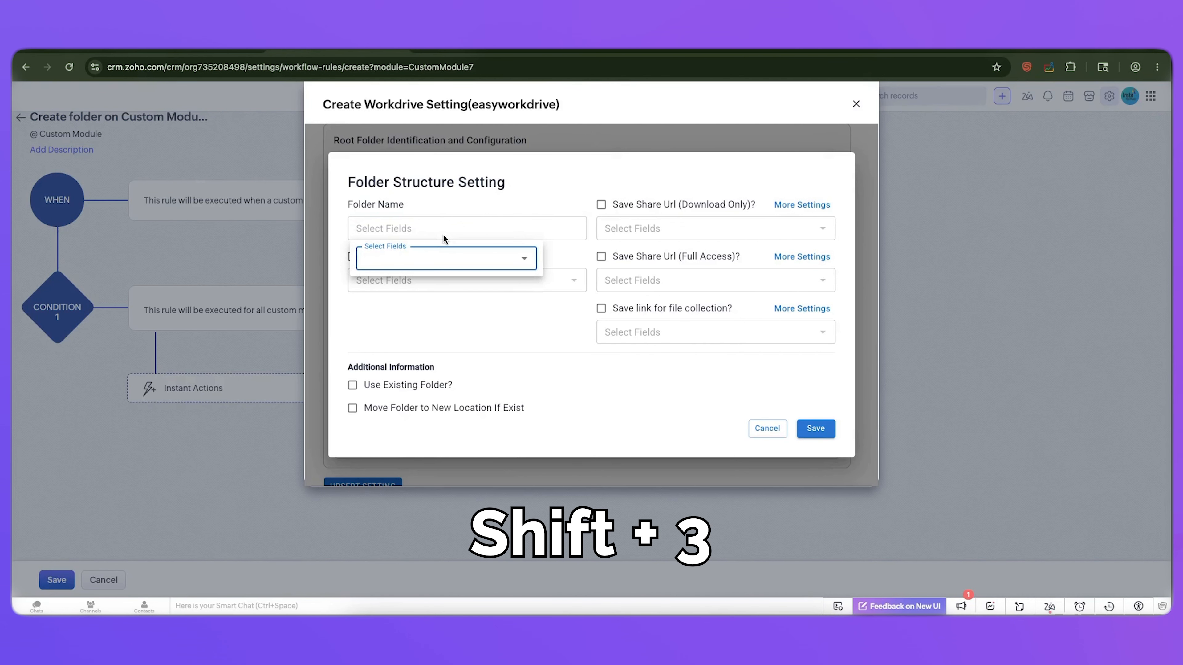
{"action": "left_click", "coordinate": [441, 257]}
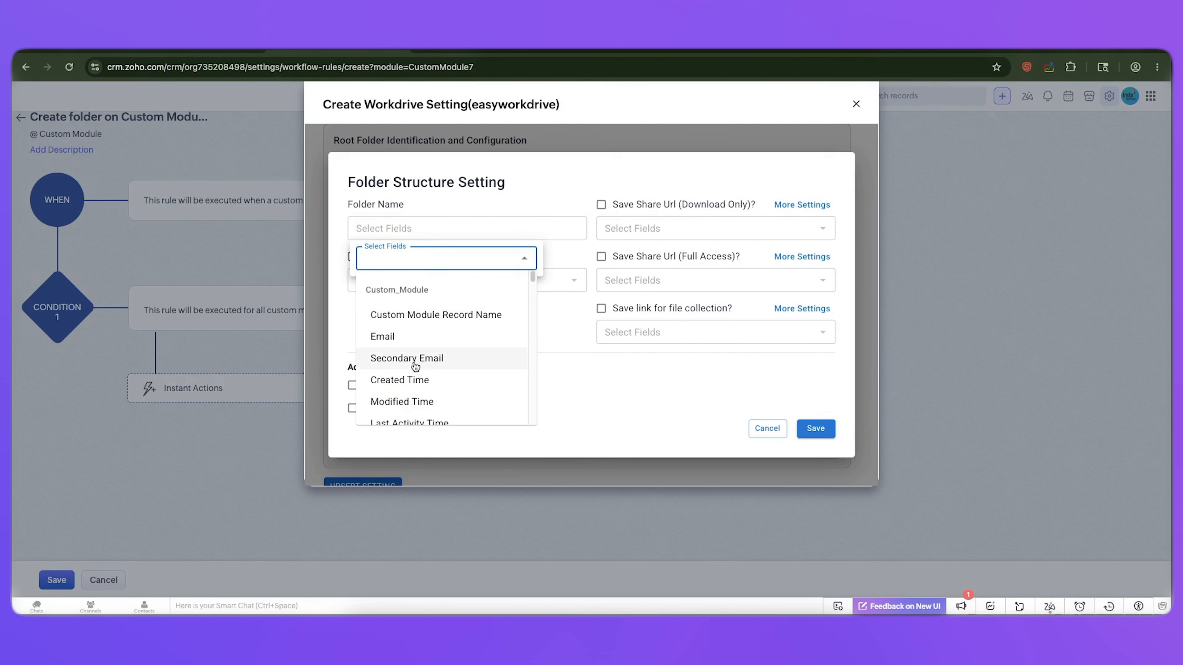
{"action": "scroll", "coordinate": [415, 368], "scroll_direction": "down", "scroll_amount": 2}
{"action": "scroll", "coordinate": [417, 373], "scroll_direction": "down", "scroll_amount": 3}
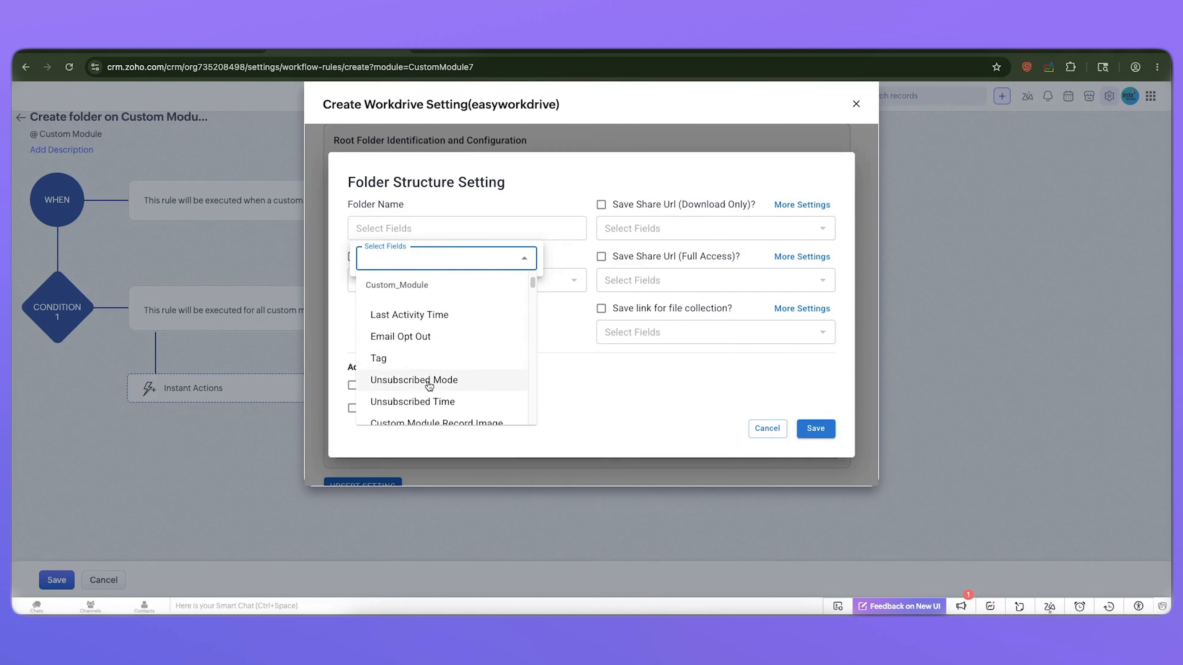
{"action": "scroll", "coordinate": [427, 385], "scroll_direction": "down", "scroll_amount": 2}
{"action": "scroll", "coordinate": [427, 386], "scroll_direction": "down", "scroll_amount": 10}
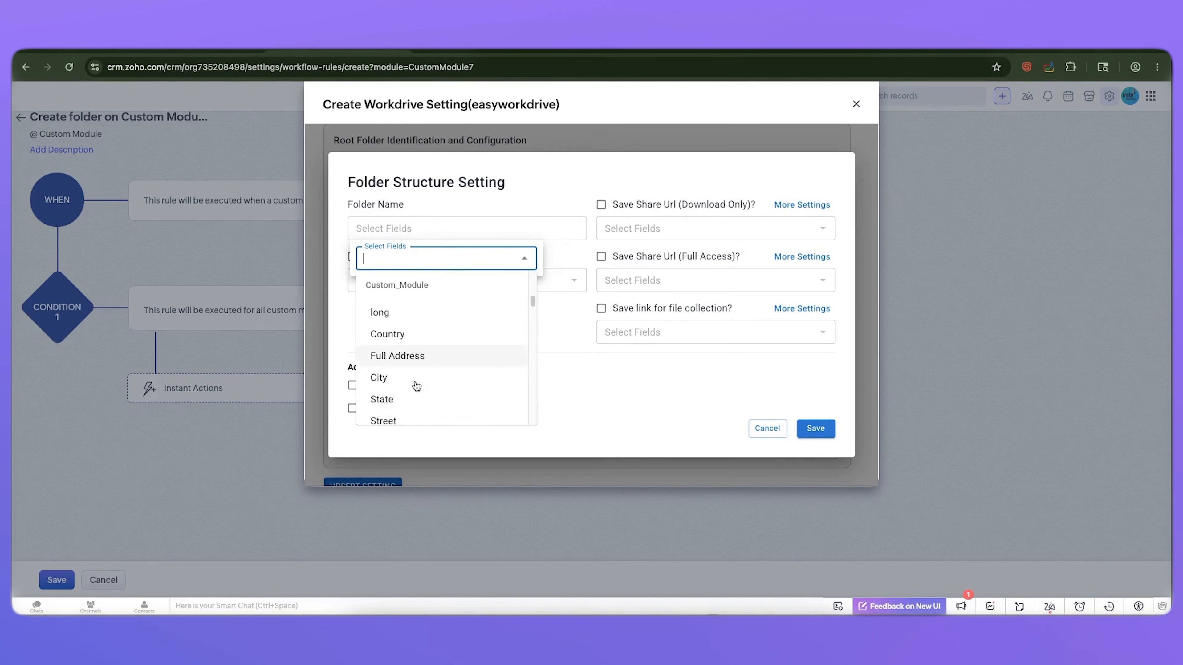
{"action": "scroll", "coordinate": [414, 385], "scroll_direction": "up", "scroll_amount": 15}
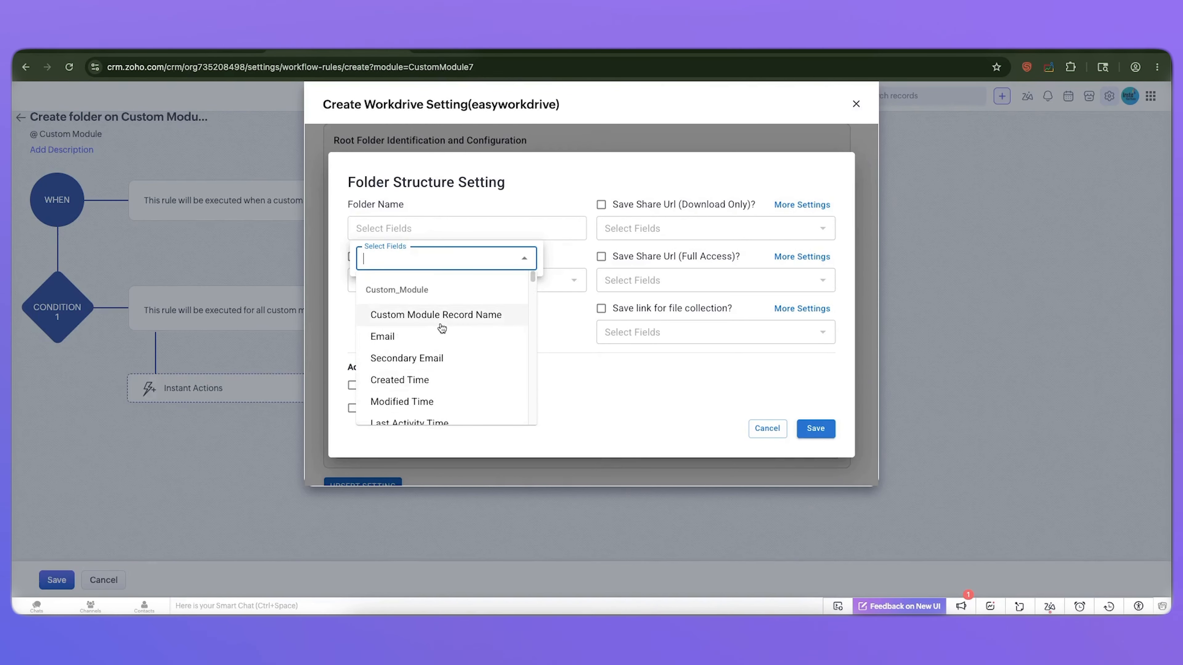
{"action": "left_click", "coordinate": [430, 315]}
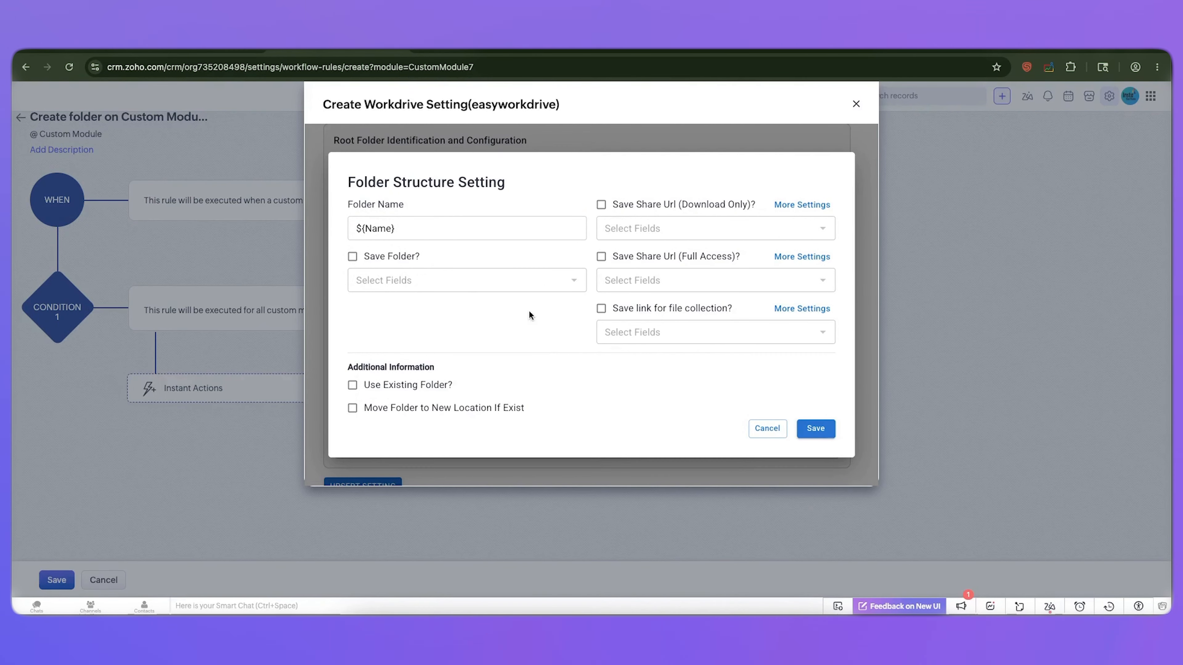
Step: Save the created folder's ID to the Workdrive Folder ID field, store the folder settings and upsert the WorkDrive setting
{"action": "left_click", "coordinate": [369, 264]}
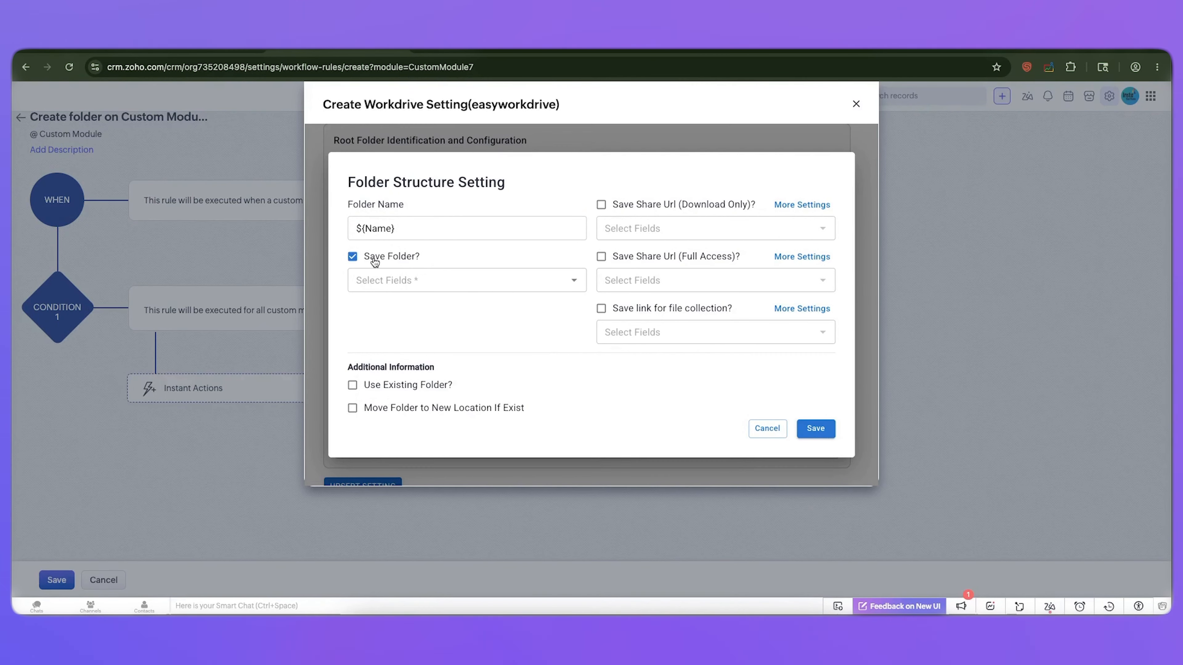
{"action": "left_click", "coordinate": [384, 280]}
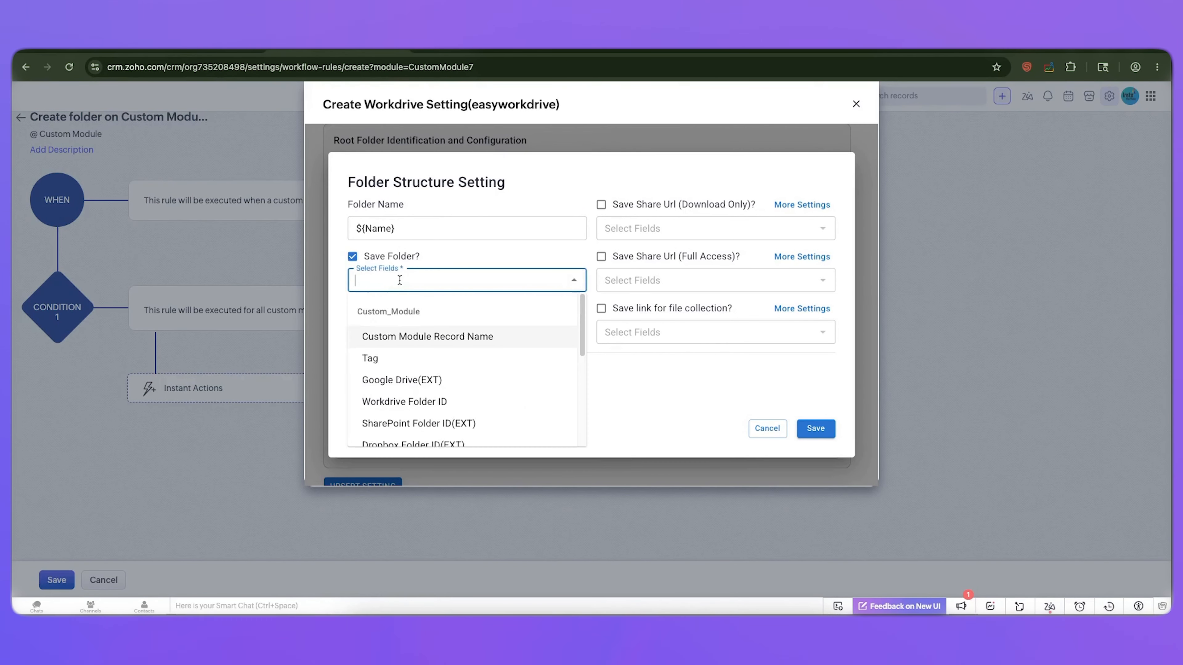
{"action": "left_click", "coordinate": [396, 402]}
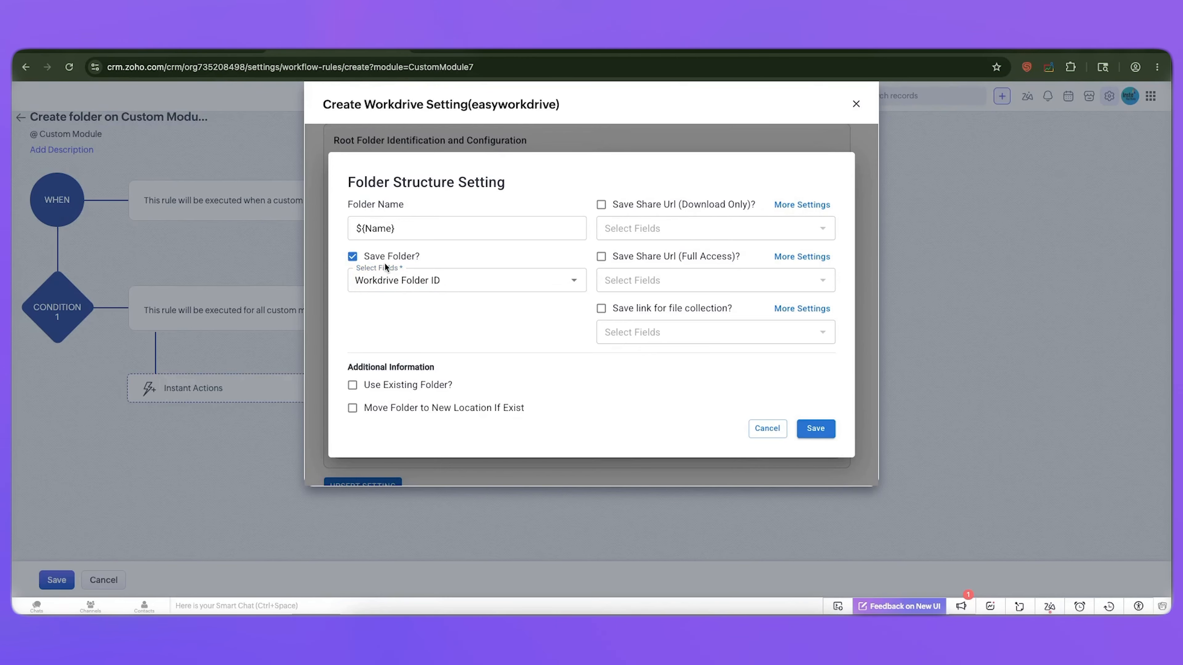
{"action": "left_click", "coordinate": [815, 429]}
{"action": "scroll", "coordinate": [533, 396], "scroll_direction": "down", "scroll_amount": 2}
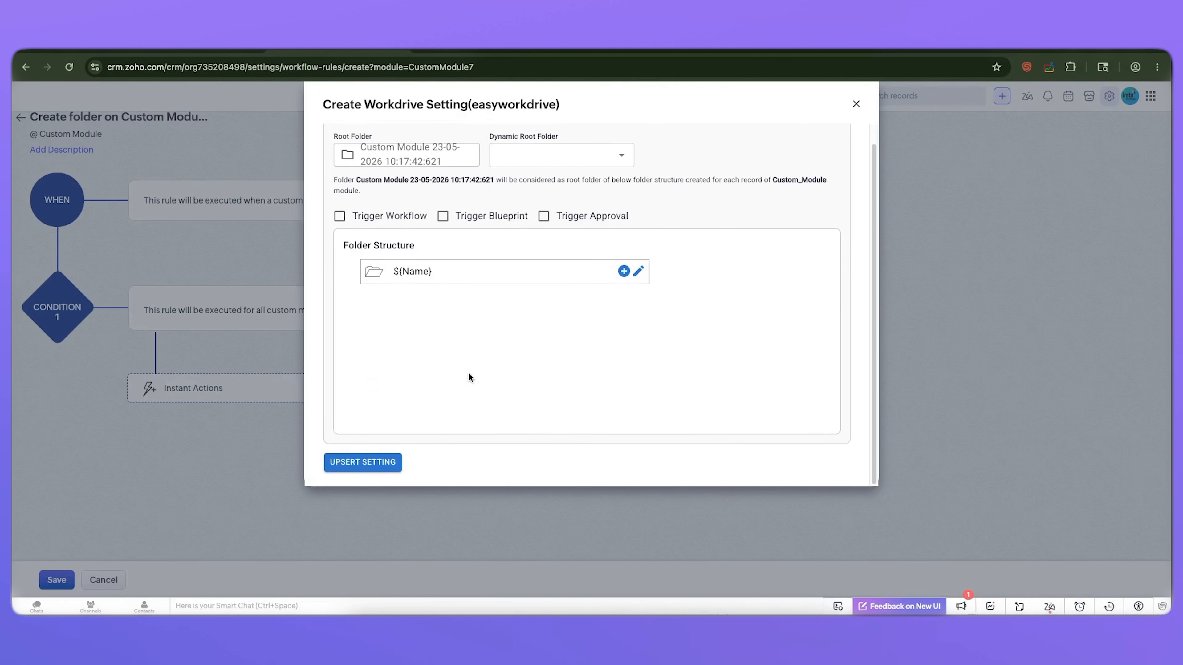
{"action": "left_click", "coordinate": [363, 466]}
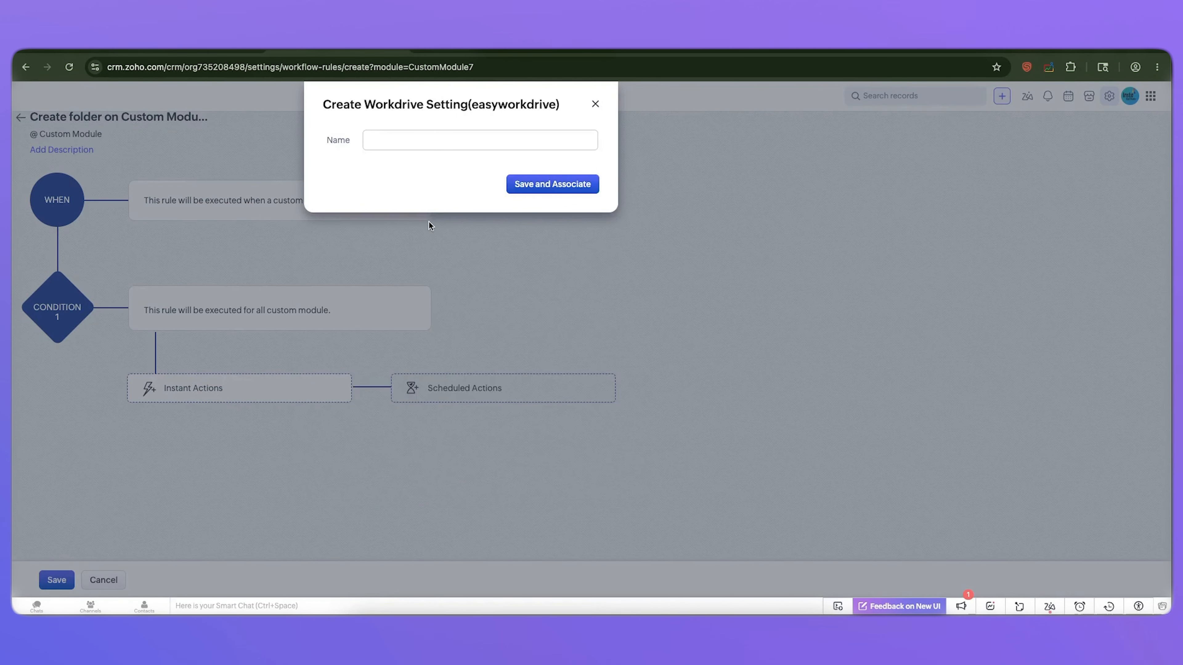
Step: Name the WorkDrive action "Create folder on Custom Module Creation" and associate it with the rule as an instant action
{"action": "left_click", "coordinate": [386, 136]}
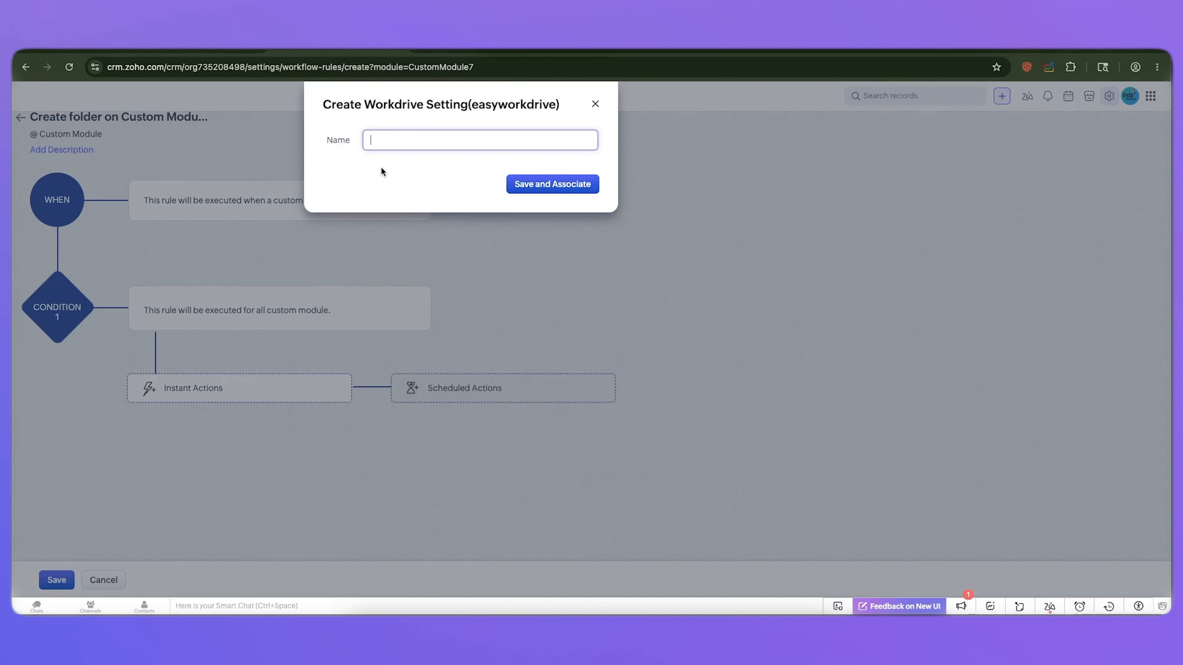
{"action": "type", "text": "Create folder on Custom Module Creation"}
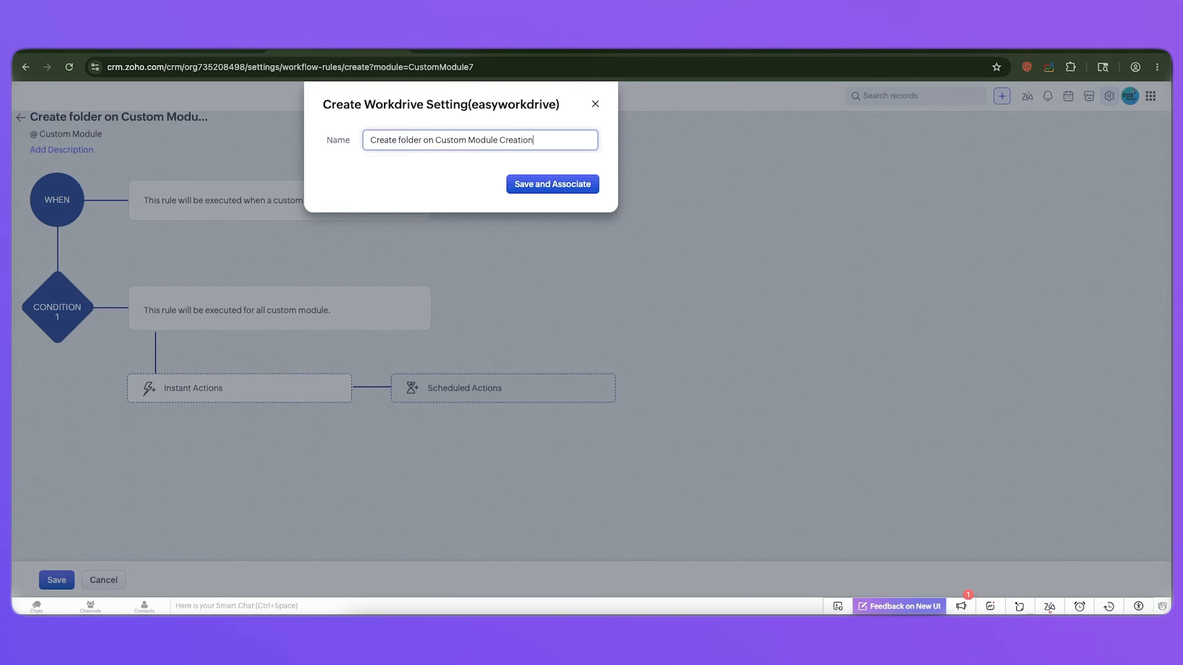
{"action": "left_click", "coordinate": [420, 209]}
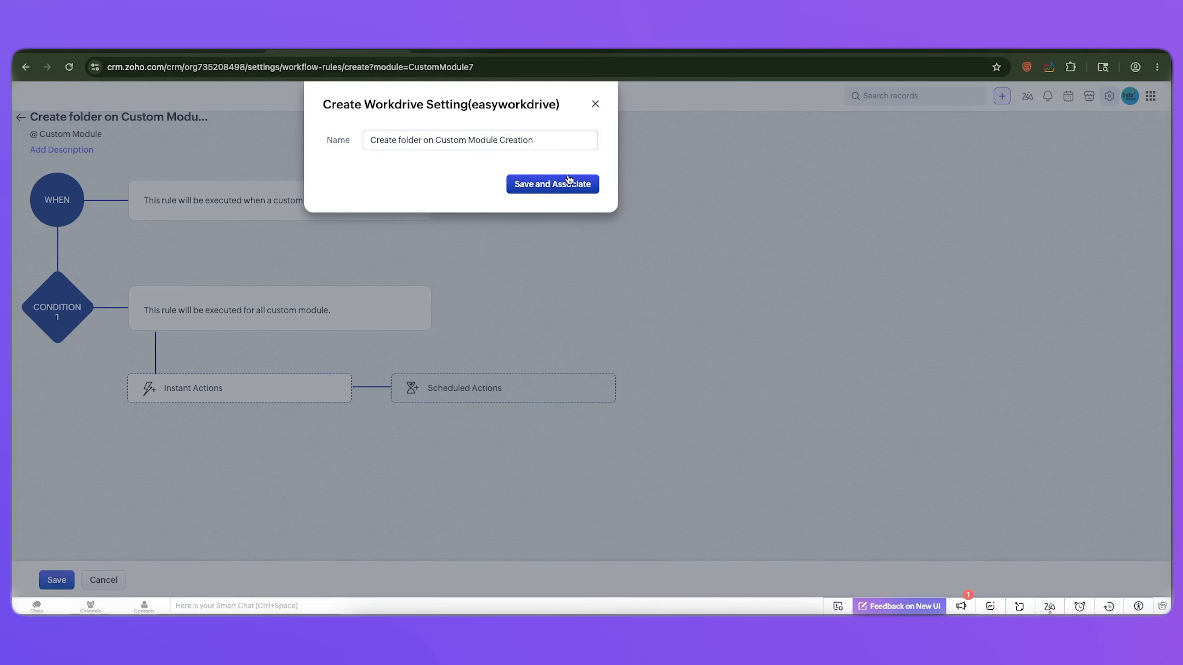
{"action": "left_click", "coordinate": [558, 185]}
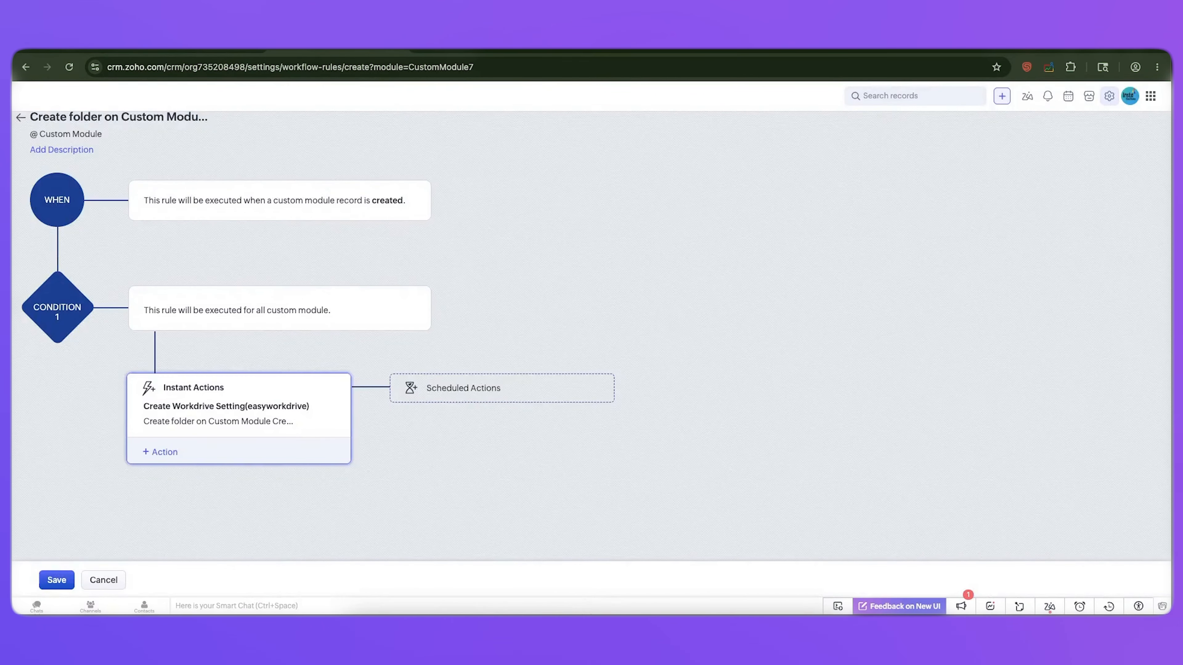
Step: Save the Custom Module workflow rule
{"action": "left_click", "coordinate": [56, 581]}
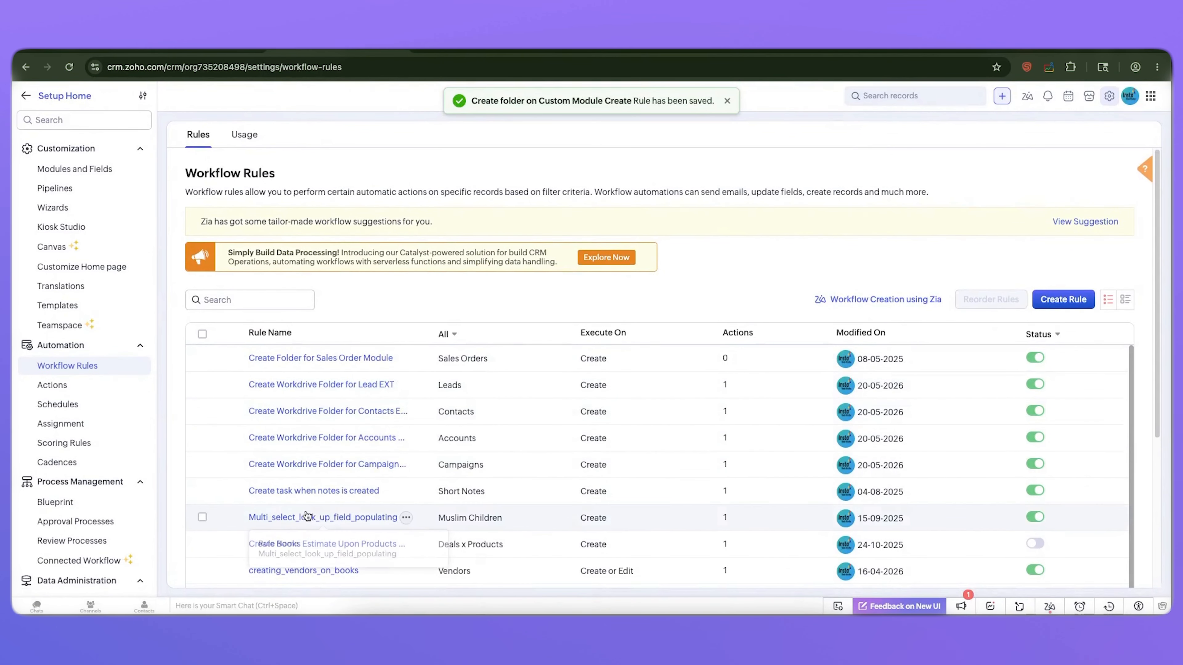
{"action": "scroll", "coordinate": [308, 514], "scroll_direction": "down", "scroll_amount": 7}
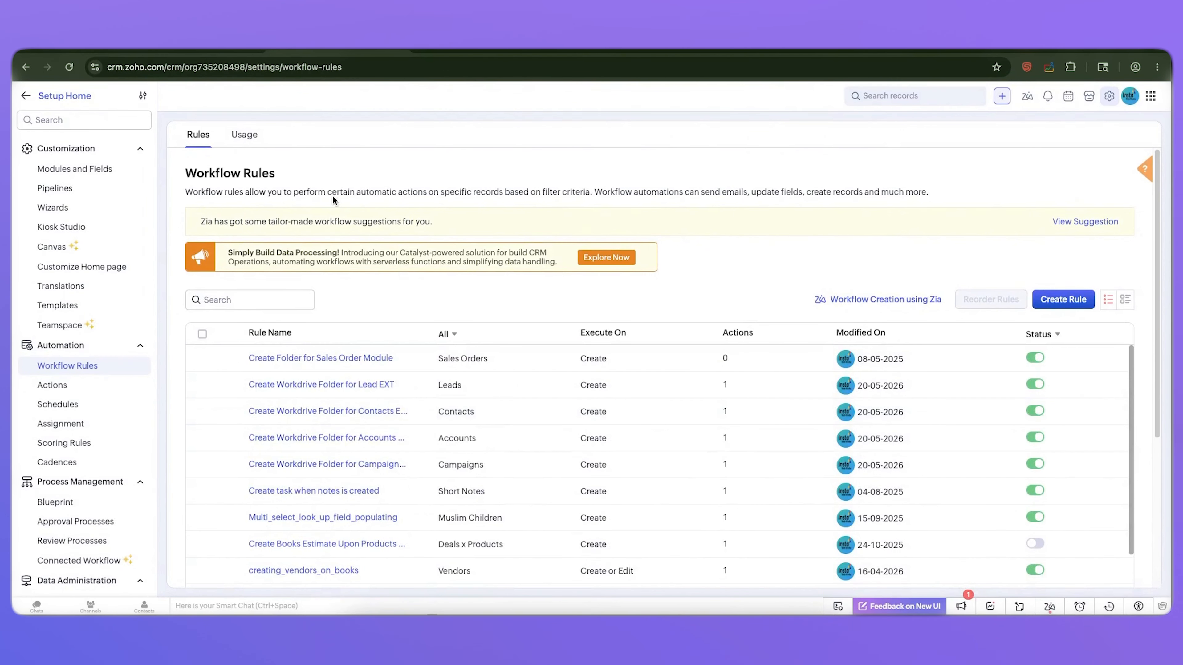
{"action": "triple_click", "coordinate": [392, 193]}
{"action": "left_click", "coordinate": [398, 192]}
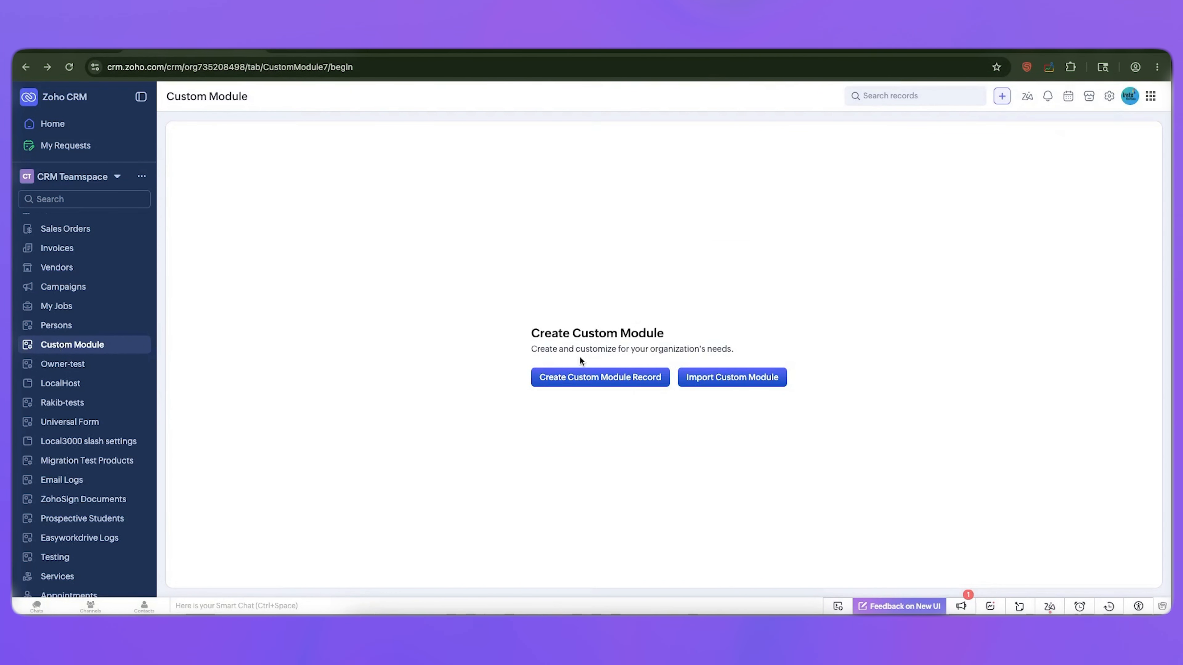
Step: Create and save a Custom Module record with "Test" as its record name
{"action": "left_click", "coordinate": [595, 381]}
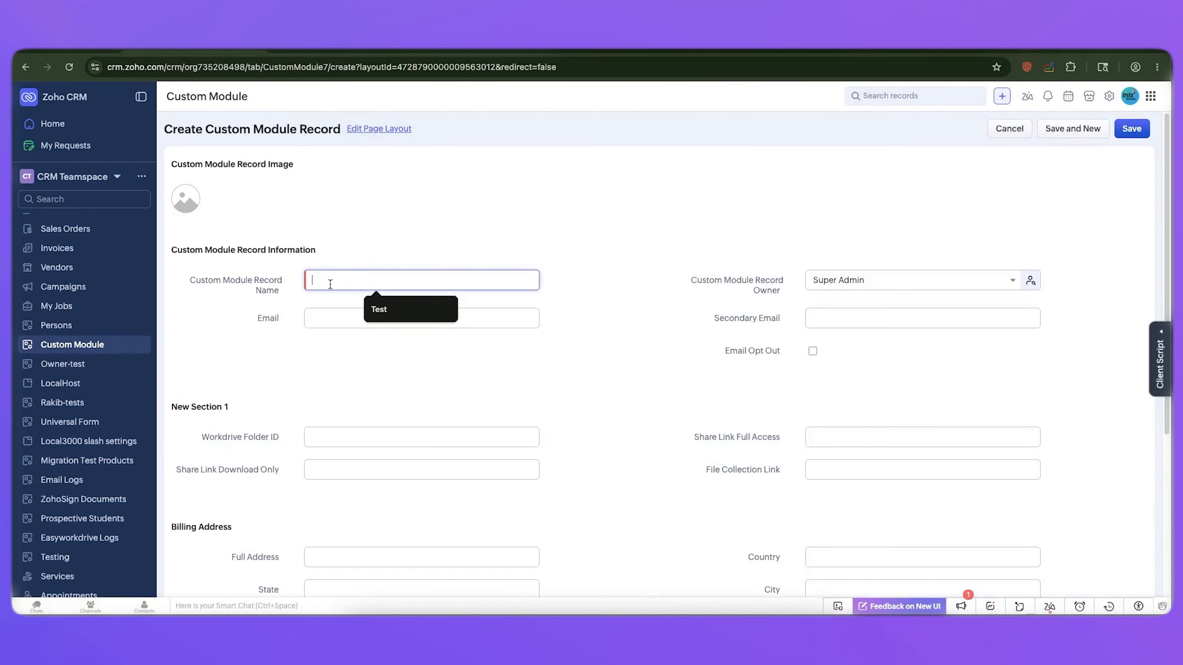
{"action": "left_click", "coordinate": [379, 309]}
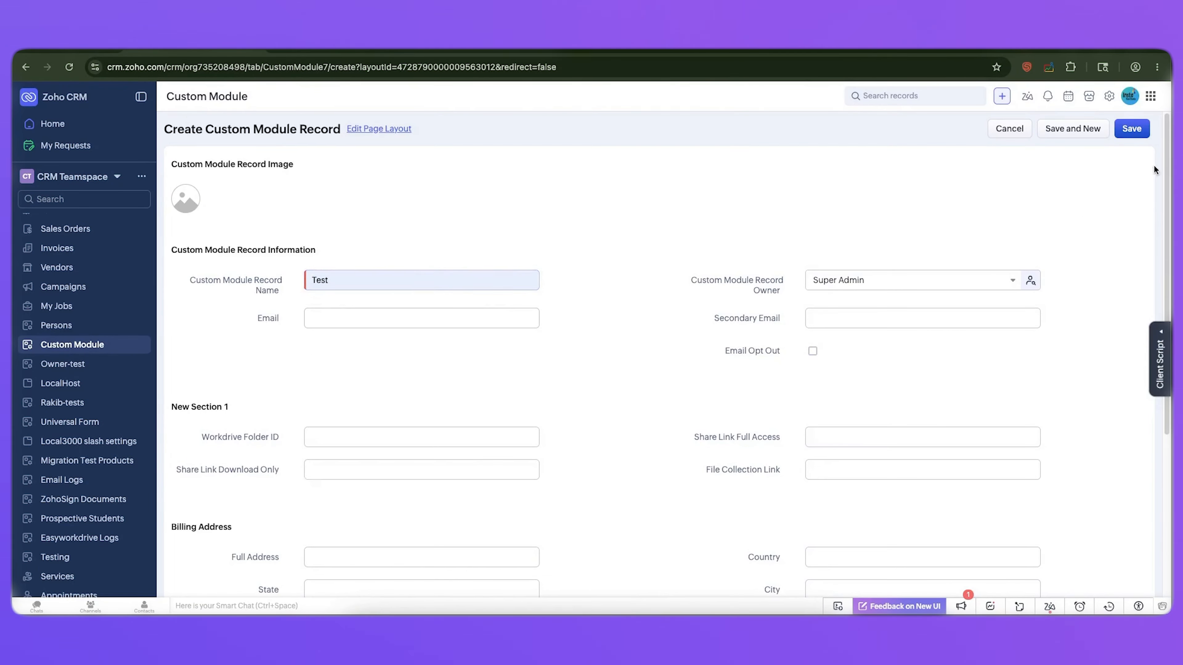
{"action": "left_click", "coordinate": [1131, 128]}
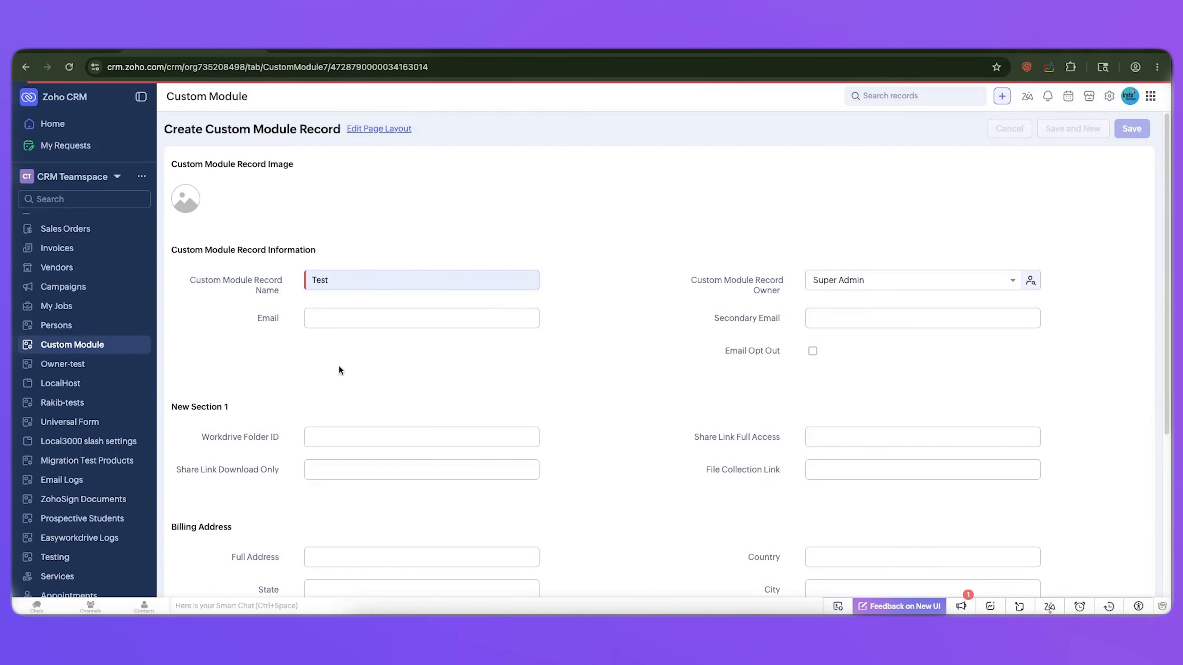
Step: Examine the details of the new Test record, checking its Workdrive Folder ID field under New Section 1
{"action": "scroll", "coordinate": [550, 444], "scroll_direction": "down", "scroll_amount": 10}
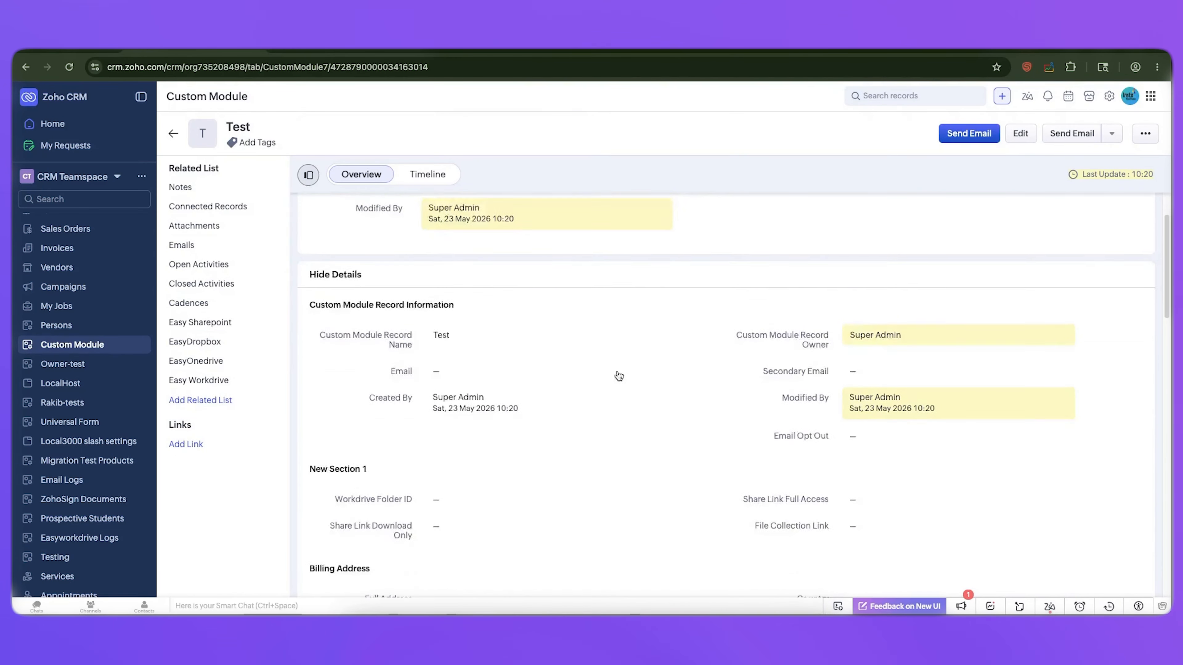
{"action": "scroll", "coordinate": [602, 349], "scroll_direction": "up", "scroll_amount": 7}
{"action": "scroll", "coordinate": [602, 349], "scroll_direction": "up", "scroll_amount": 1}
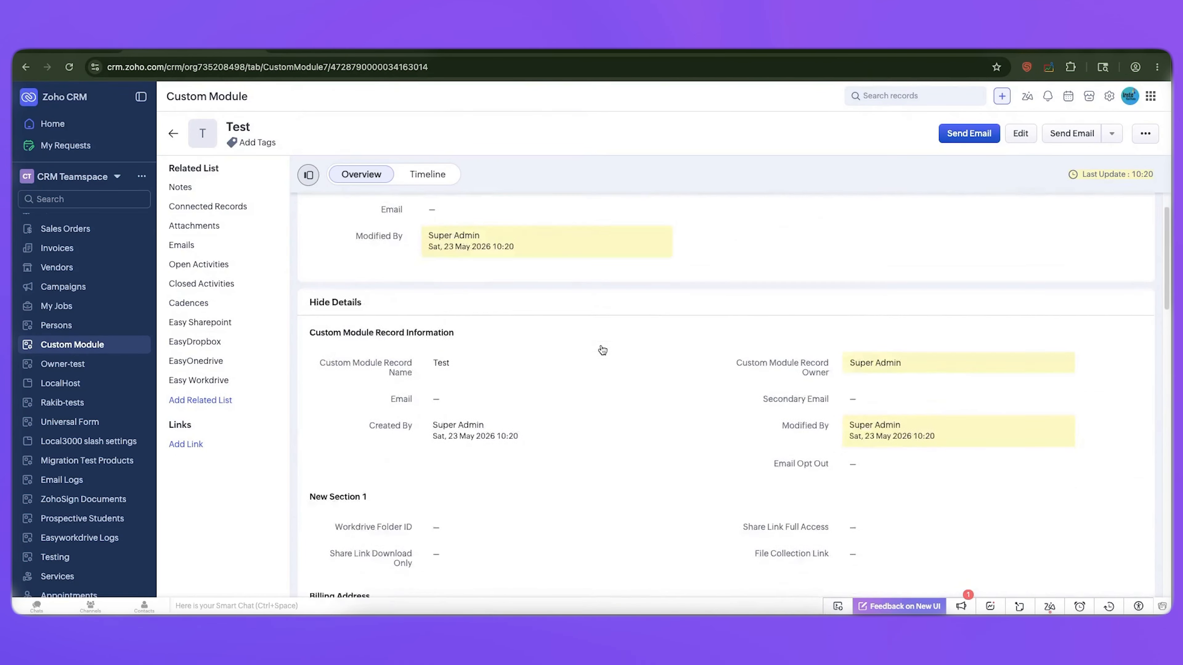
{"action": "scroll", "coordinate": [600, 347], "scroll_direction": "down", "scroll_amount": 6}
{"action": "scroll", "coordinate": [600, 348], "scroll_direction": "up", "scroll_amount": 4}
{"action": "scroll", "coordinate": [600, 349], "scroll_direction": "up", "scroll_amount": 1}
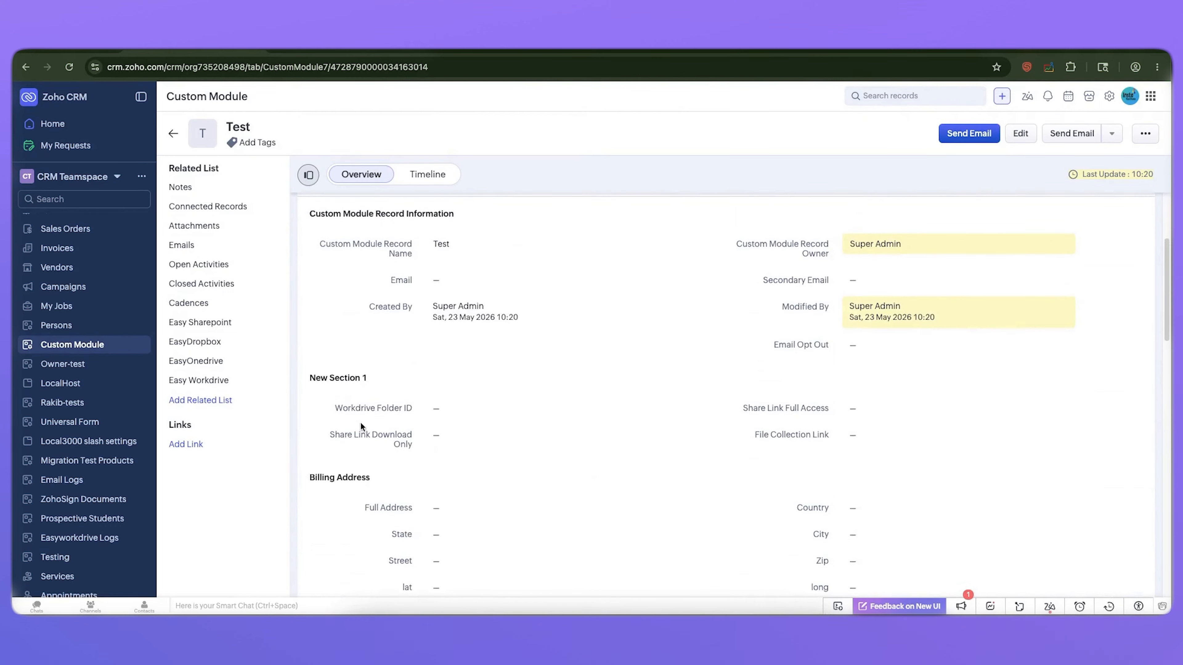
{"action": "left_click", "coordinate": [371, 408]}
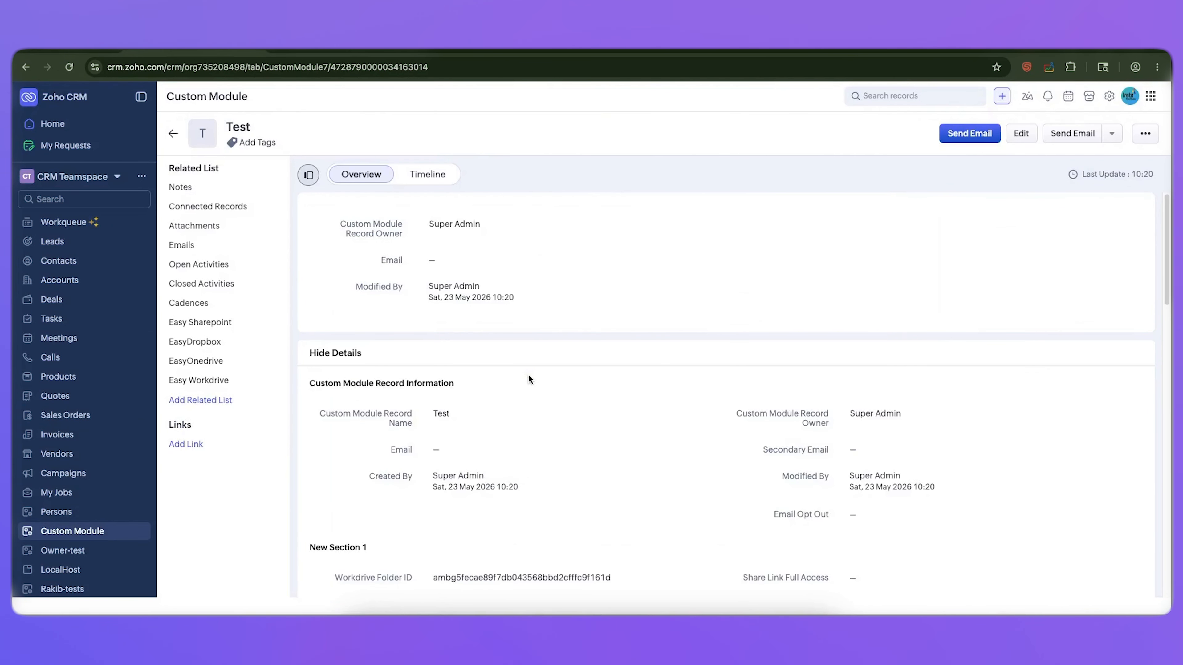
{"action": "scroll", "coordinate": [528, 377], "scroll_direction": "down", "scroll_amount": 3}
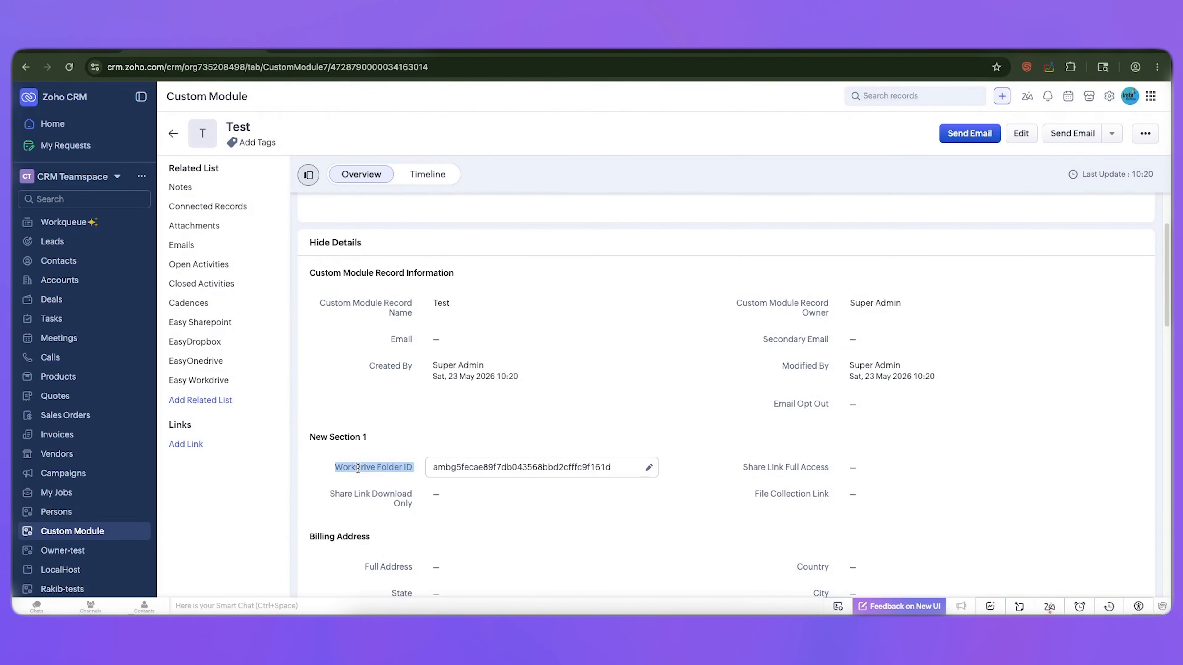
{"action": "left_click", "coordinate": [374, 488]}
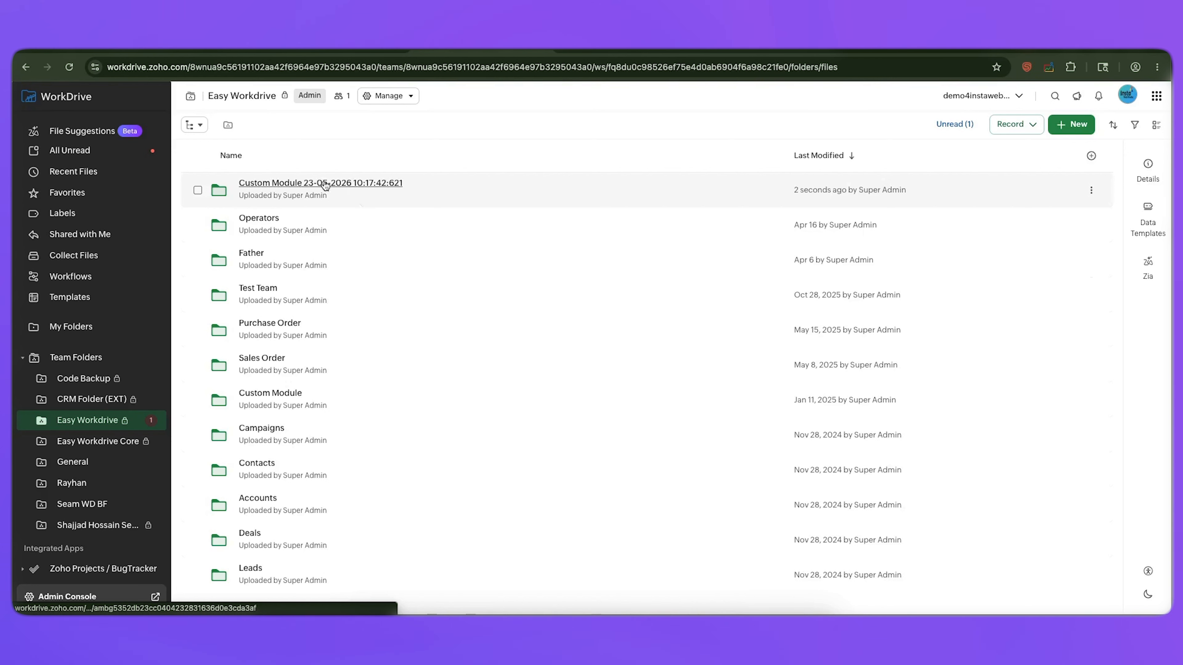
{"action": "left_click", "coordinate": [274, 186]}
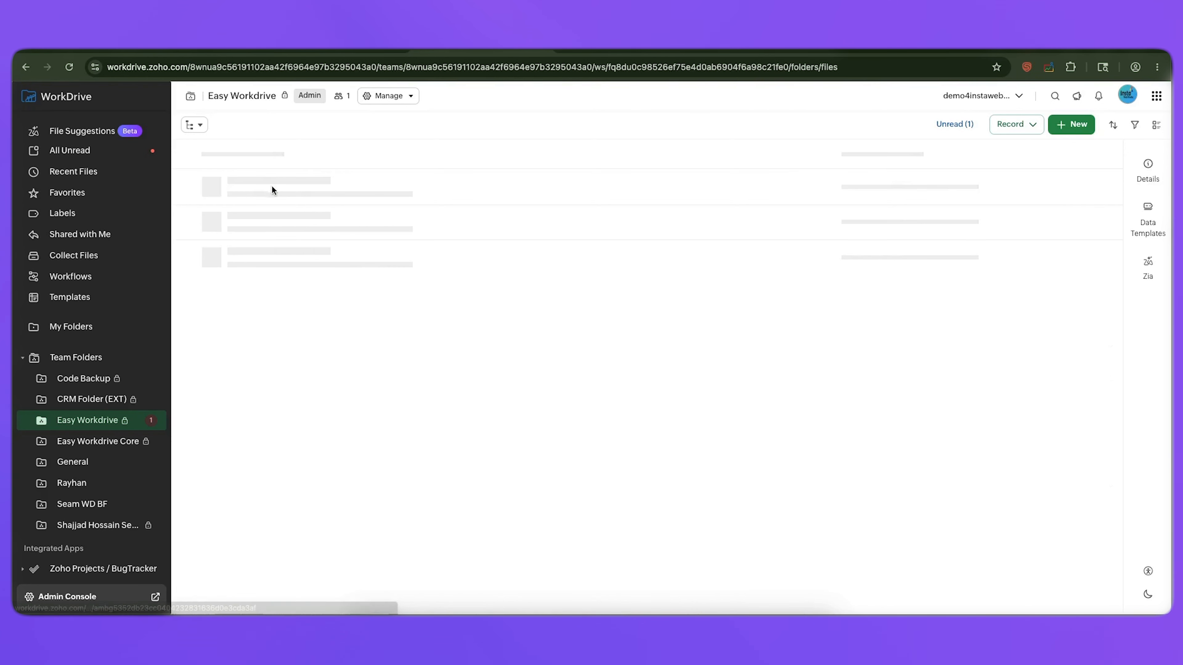